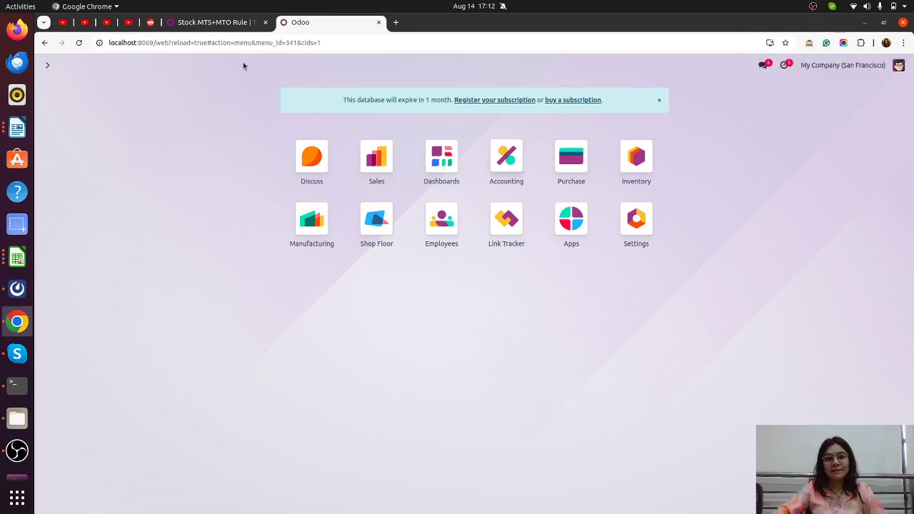
# Read the Stock MTS+MTO Rule module page, then return to the Odoo home screen.
pyautogui.click(214, 22)
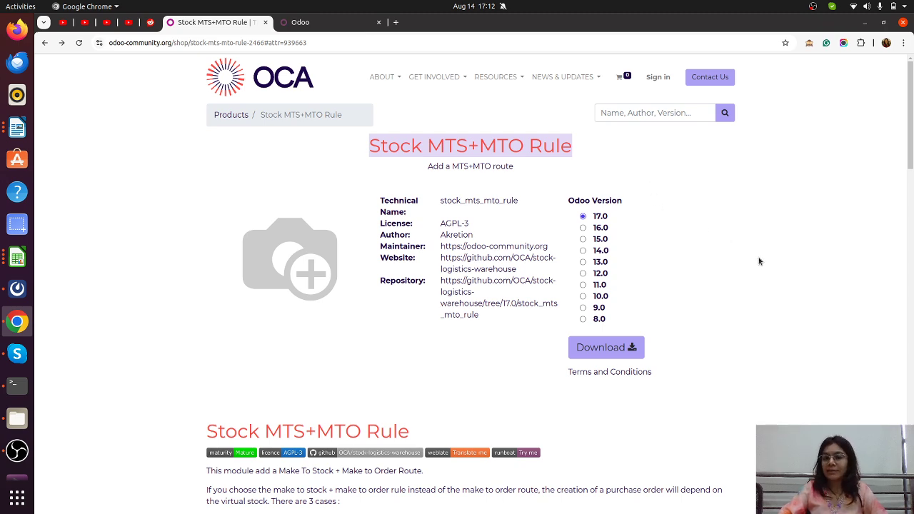
pyautogui.click(375, 147)
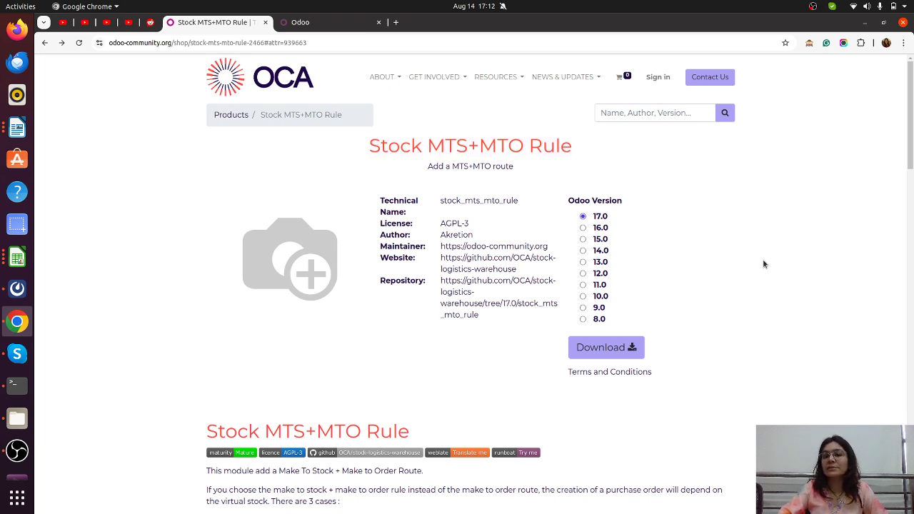
pyautogui.click(314, 22)
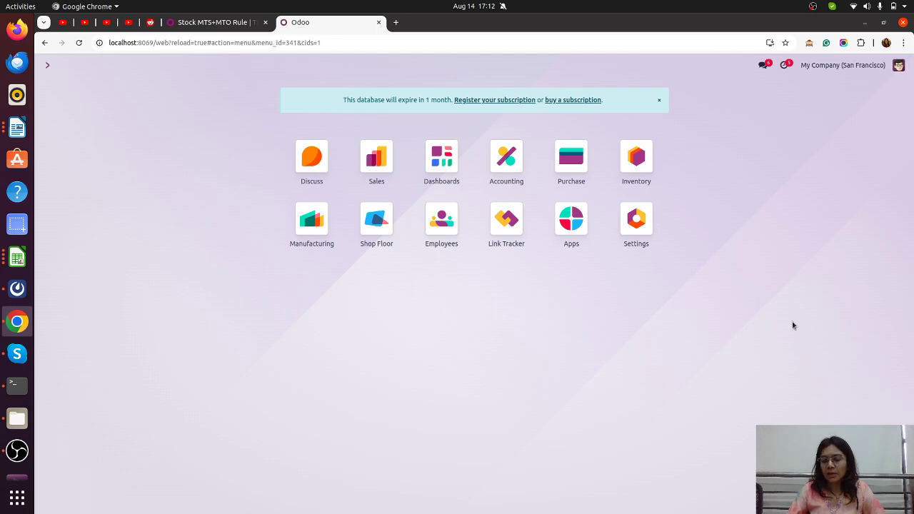
# Open Product B from the products list filtered by 'prod'.
pyautogui.write('pro')
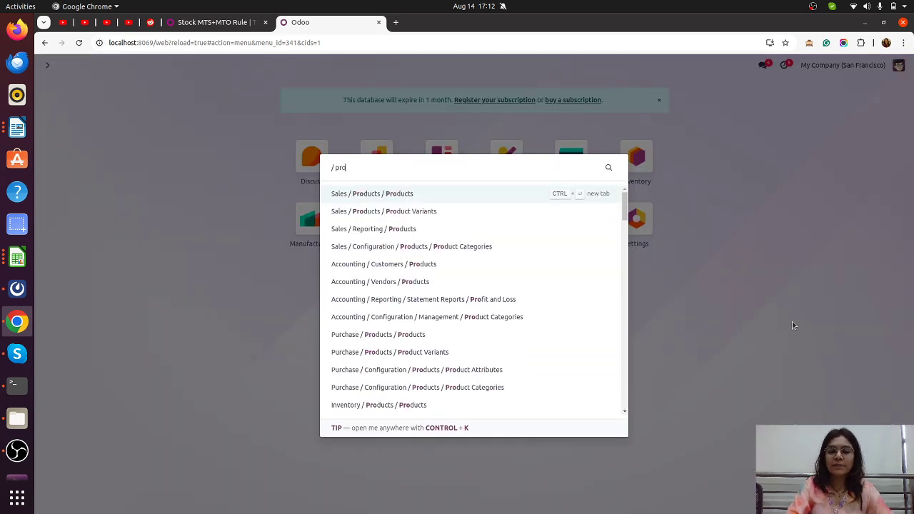
pyautogui.click(410, 192)
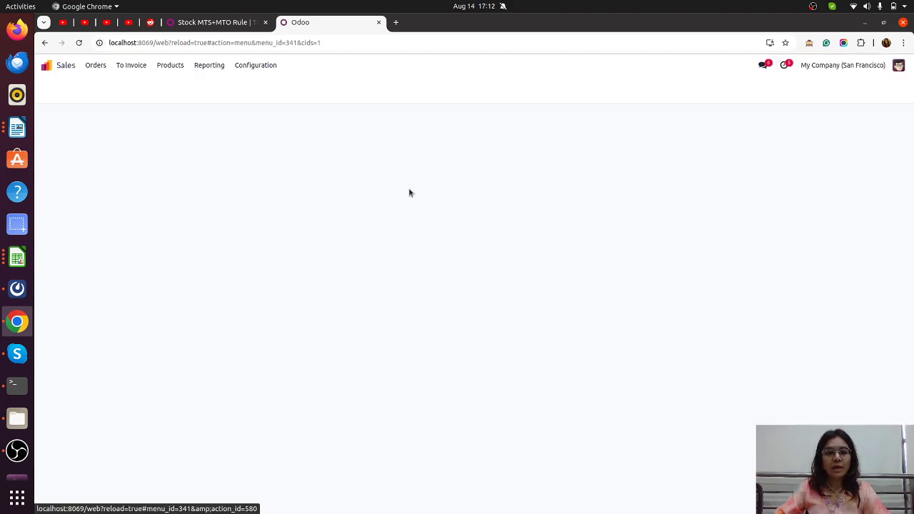
pyautogui.click(424, 87)
pyautogui.write('prod')
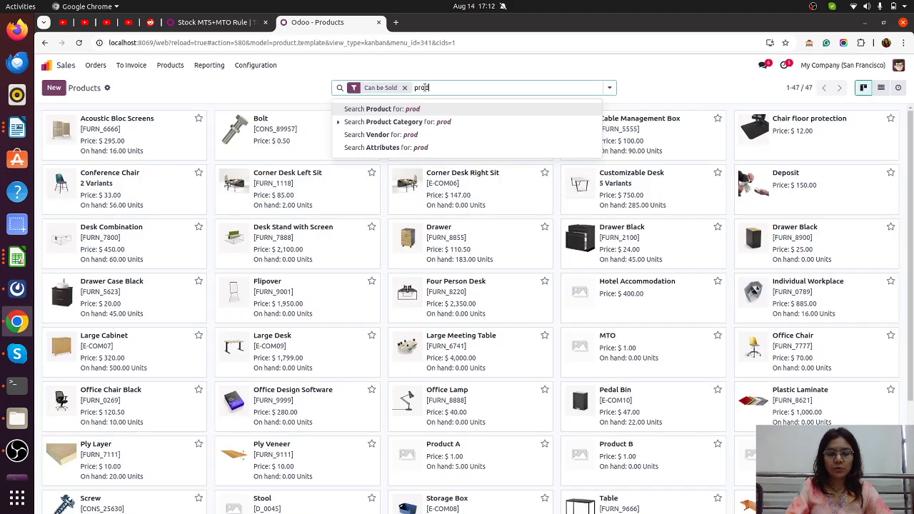
pyautogui.press('Return')
pyautogui.click(336, 136)
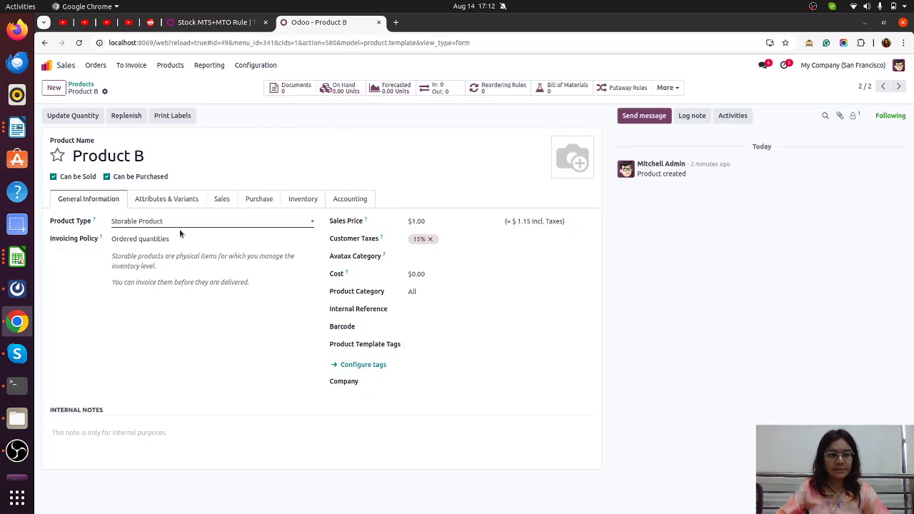
# Enable the Replenish on Order (MTO) route on Product B and save.
pyautogui.click(296, 204)
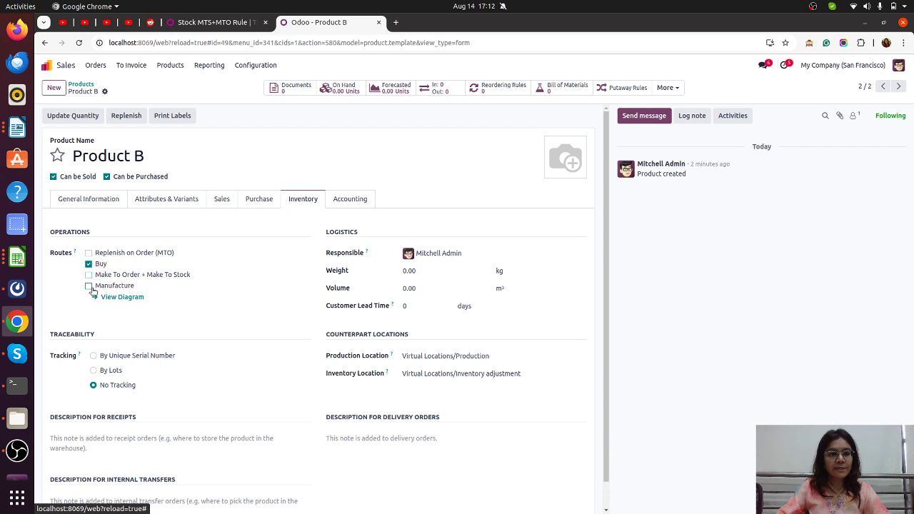
pyautogui.click(89, 254)
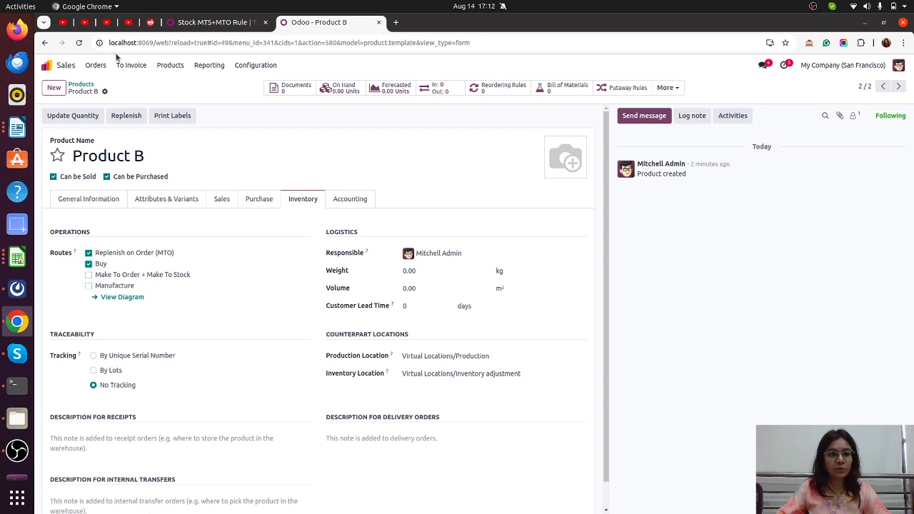
pyautogui.click(114, 91)
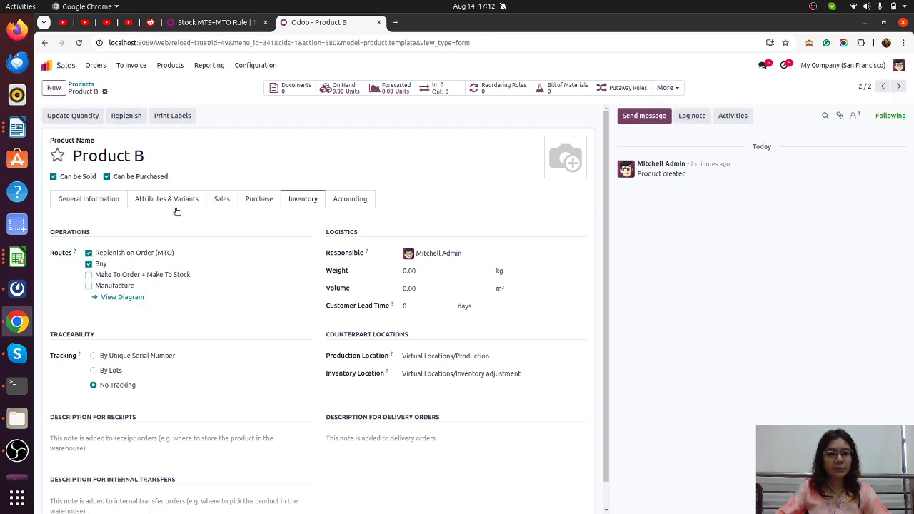
# Add a vendor line on Product B's Purchase tab and save it.
pyautogui.click(259, 200)
pyautogui.click(76, 237)
pyautogui.click(94, 240)
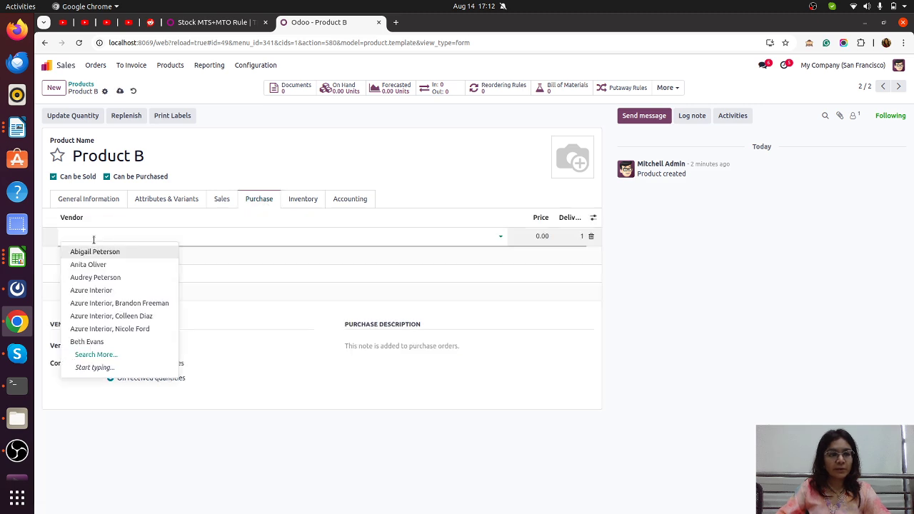
pyautogui.click(97, 262)
pyautogui.click(119, 91)
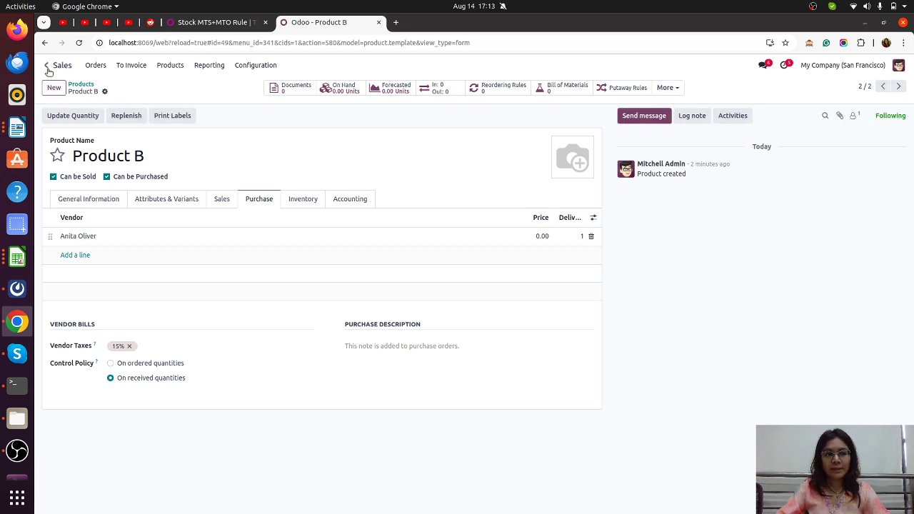
pyautogui.click(96, 66)
# Start a new quotation for Azure Interior with a Product B line.
pyautogui.click(108, 85)
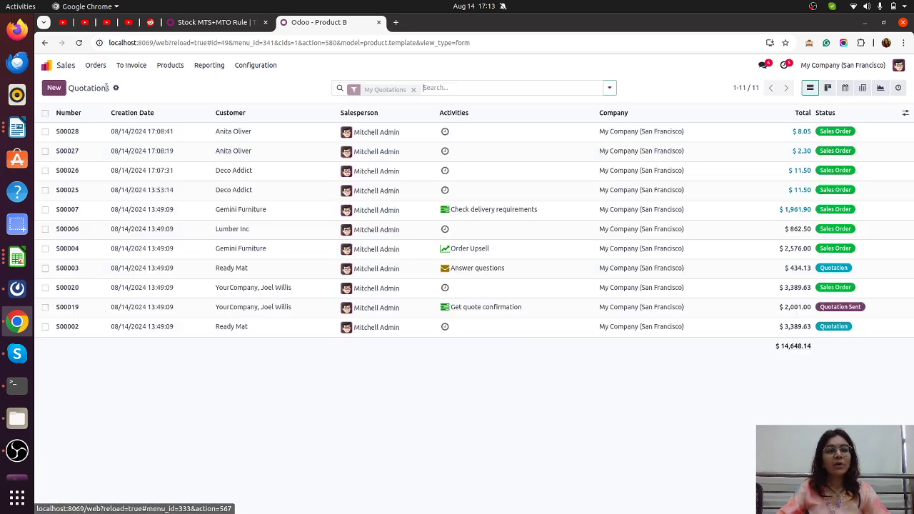
pyautogui.click(54, 88)
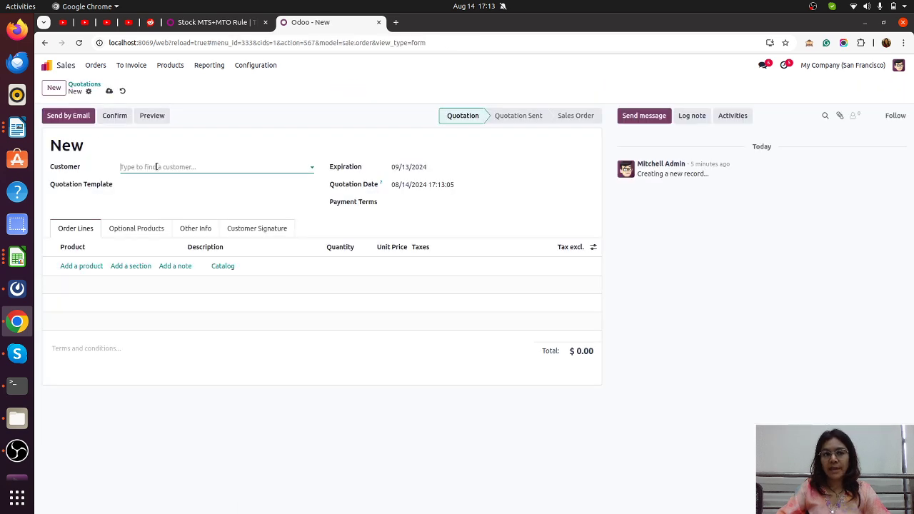
pyautogui.click(157, 167)
pyautogui.click(158, 197)
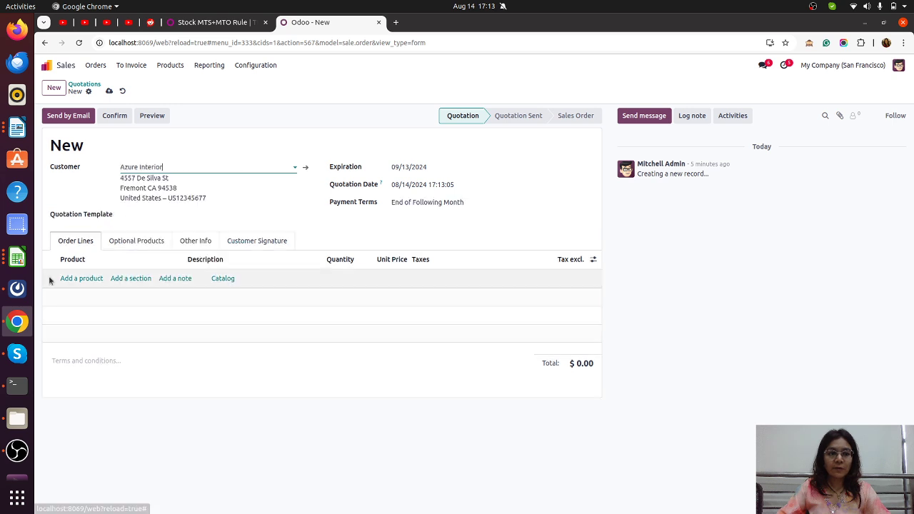
pyautogui.click(67, 278)
pyautogui.write('prod')
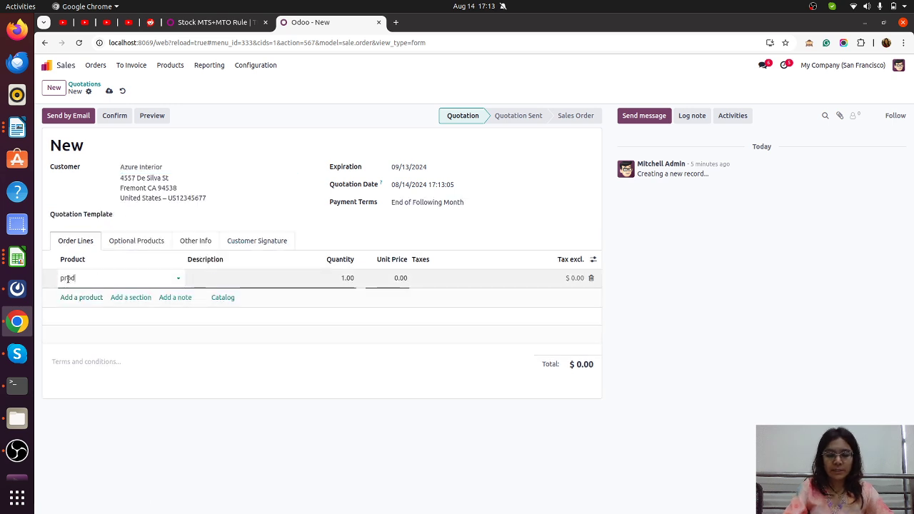
pyautogui.click(79, 304)
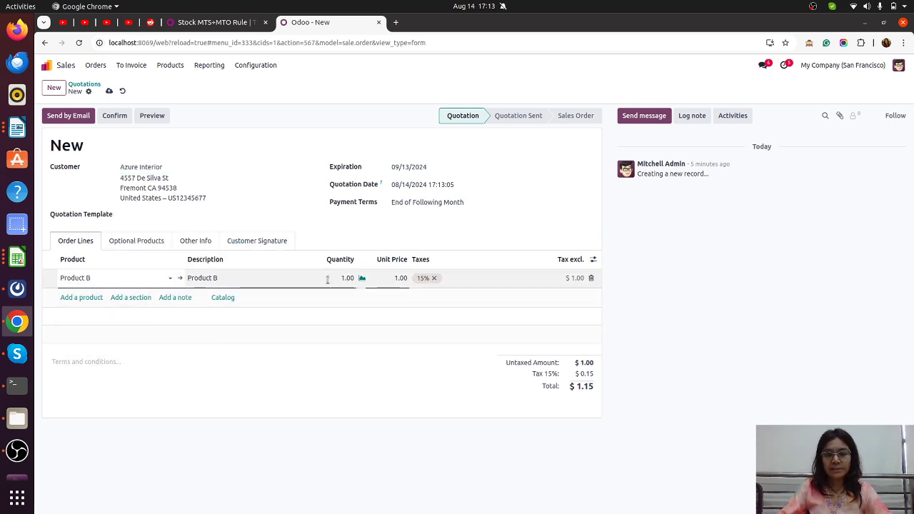
# Set the quantity to 10, confirm order S00029, and open its RFQ P00013.
pyautogui.click(328, 280)
pyautogui.write('10')
pyautogui.click(84, 102)
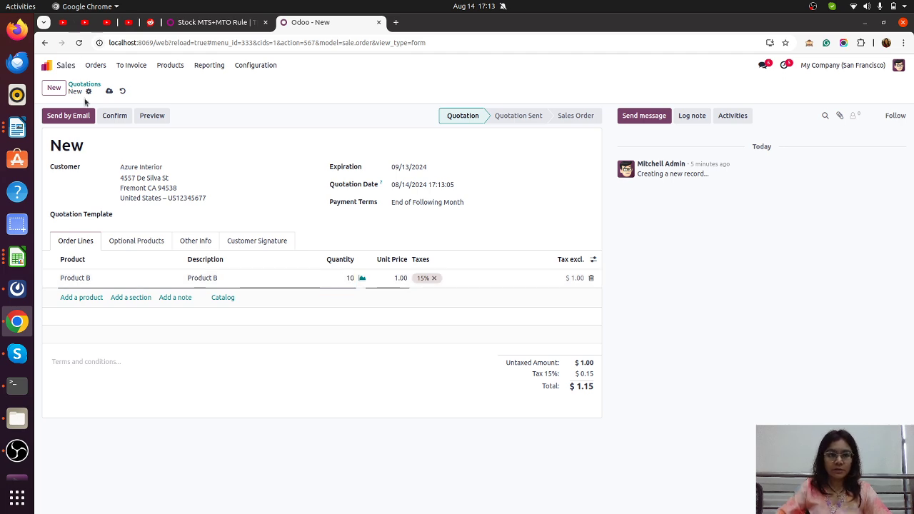
pyautogui.click(112, 116)
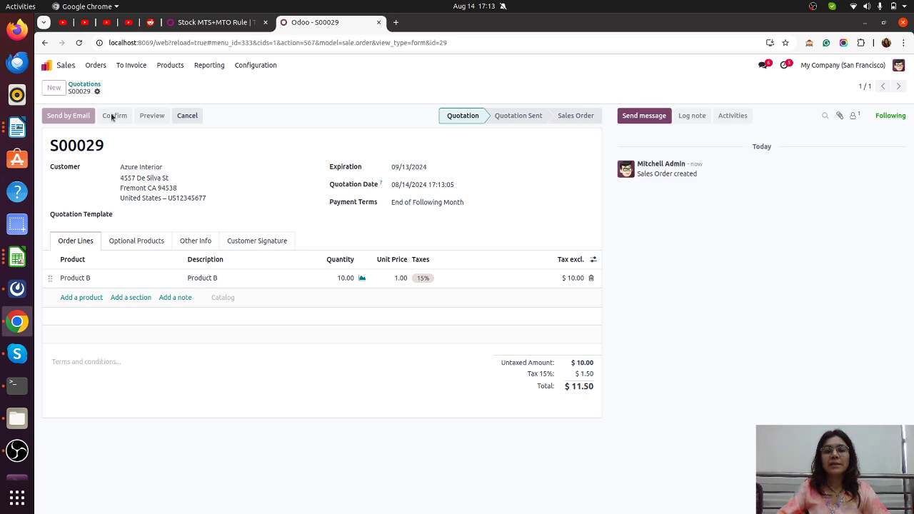
pyautogui.click(504, 93)
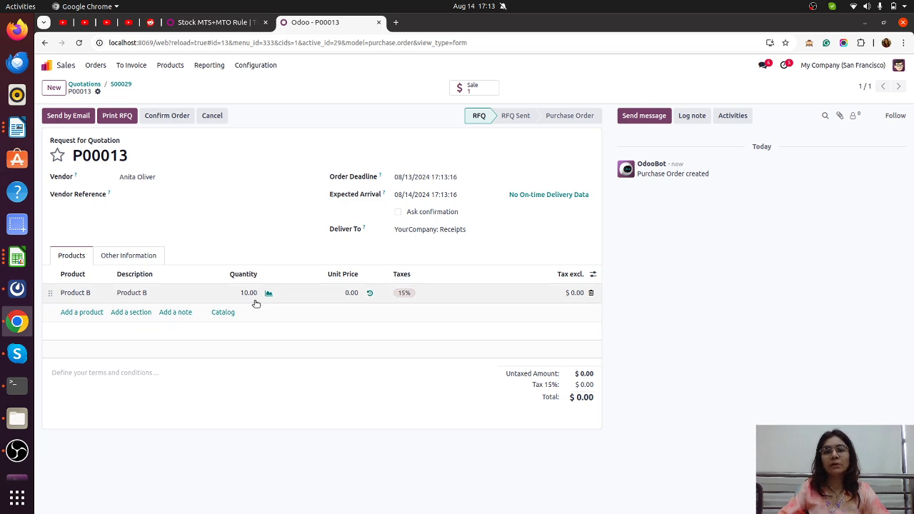
# Confirm purchase order P00013 and validate the receipt of 10 Product B.
pyautogui.click(159, 120)
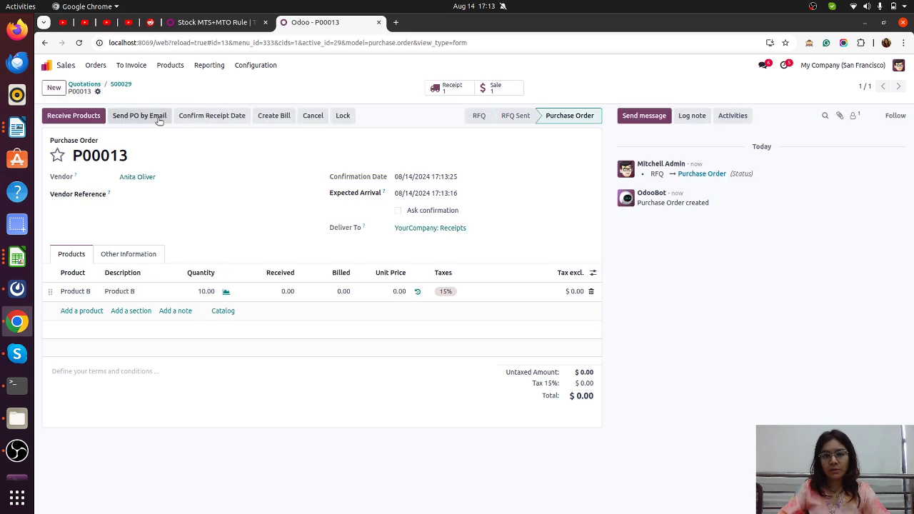
pyautogui.click(443, 89)
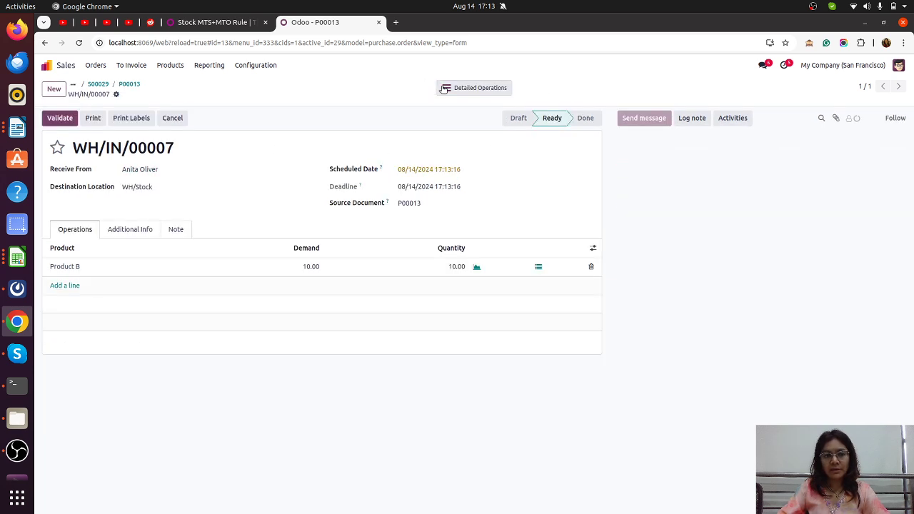
pyautogui.click(61, 119)
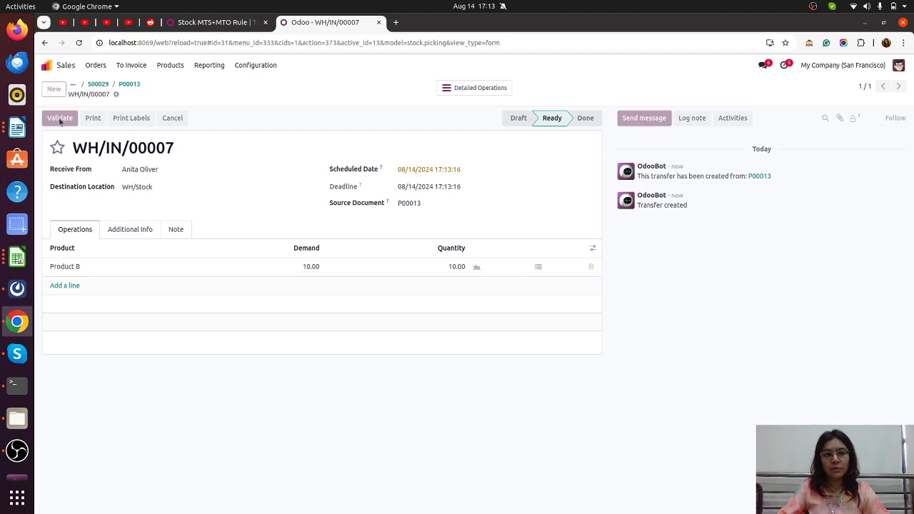
# Validate delivery WH/OUT/00016 of the 10 units from S00029, with SMS confirmation turned off.
pyautogui.click(98, 84)
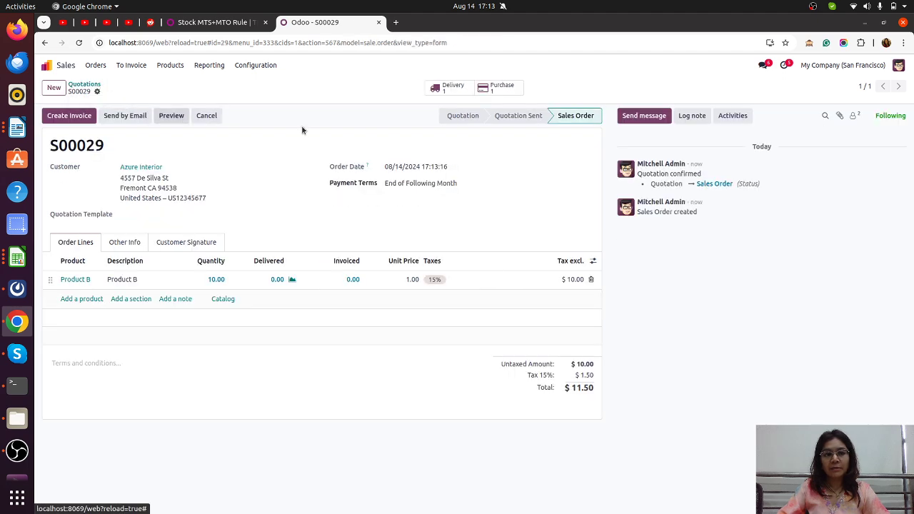
pyautogui.click(452, 91)
pyautogui.click(63, 119)
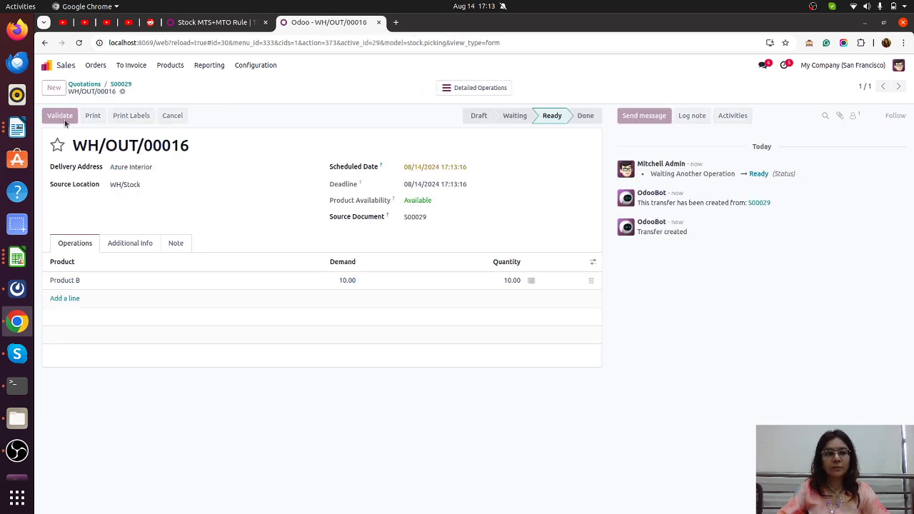
pyautogui.click(302, 321)
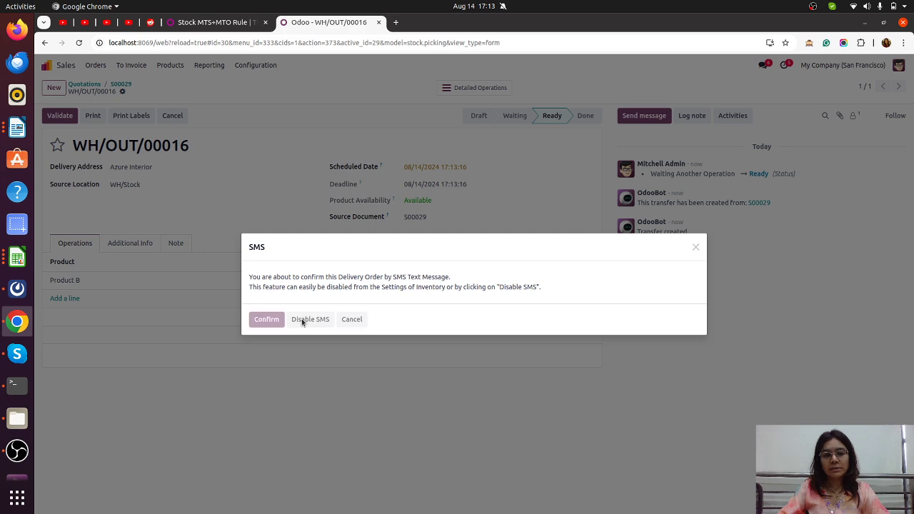
pyautogui.click(46, 65)
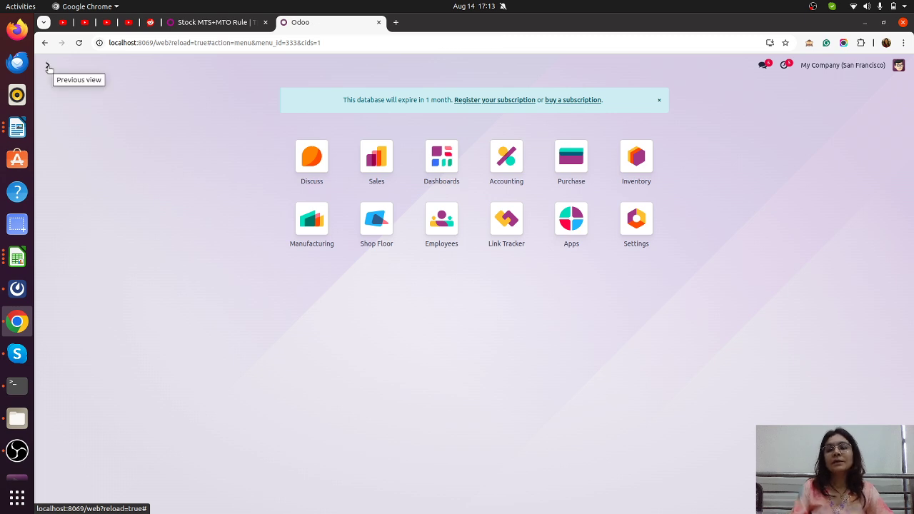
# Open Product B from the Sales products list filtered by 'prod'.
pyautogui.write('pr')
pyautogui.press('BackSpace')
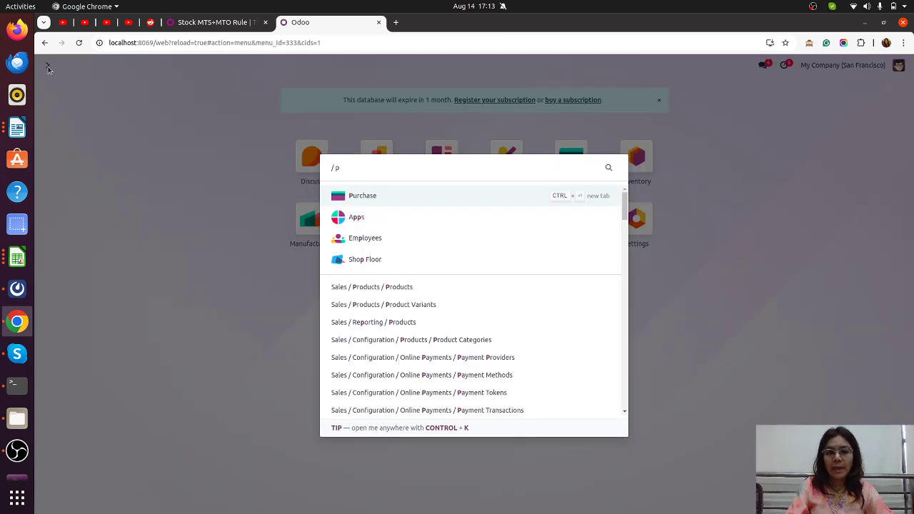
pyautogui.write('r')
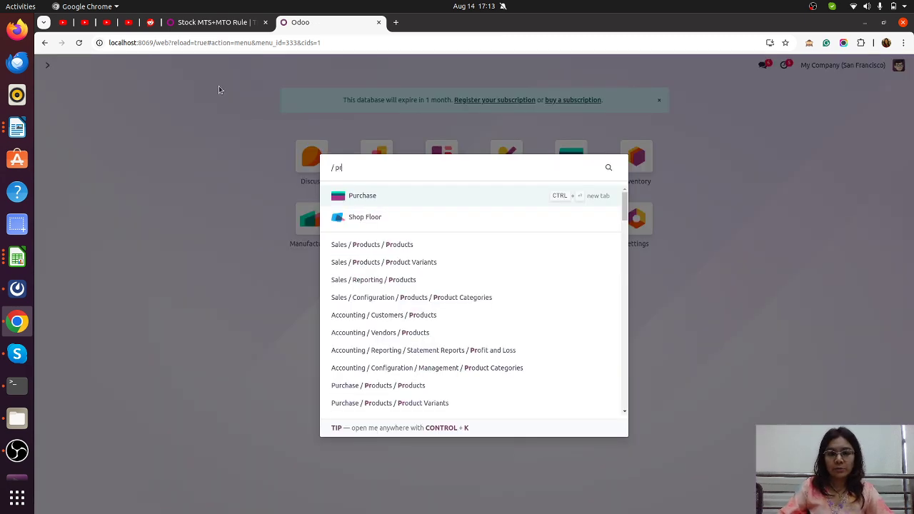
pyautogui.click(408, 246)
pyautogui.write('prod')
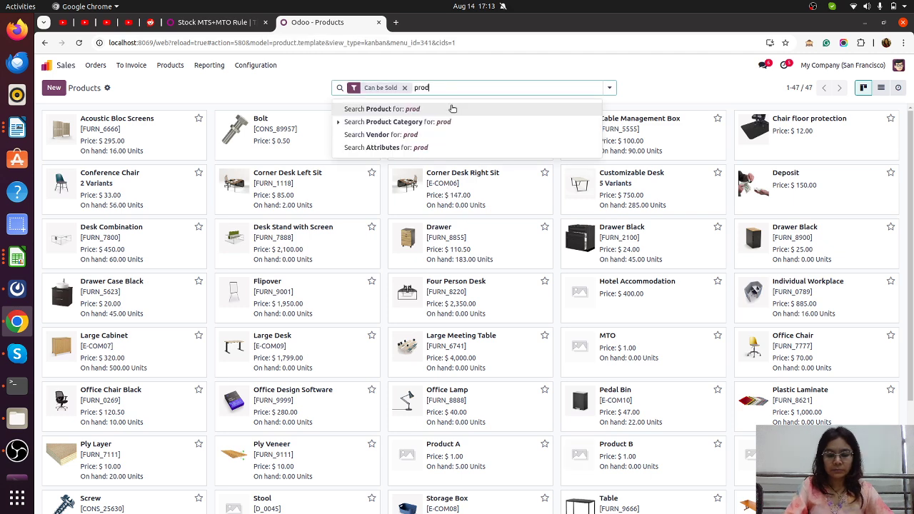
pyautogui.click(452, 107)
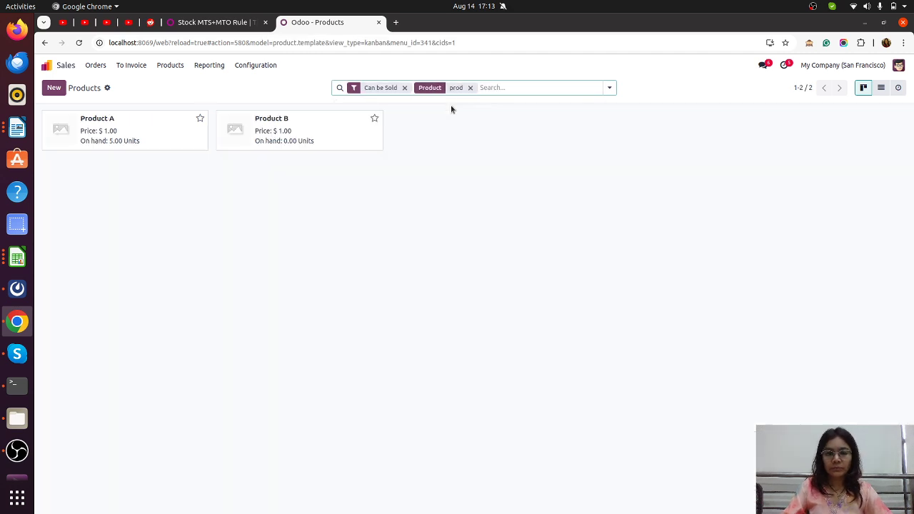
pyautogui.click(305, 126)
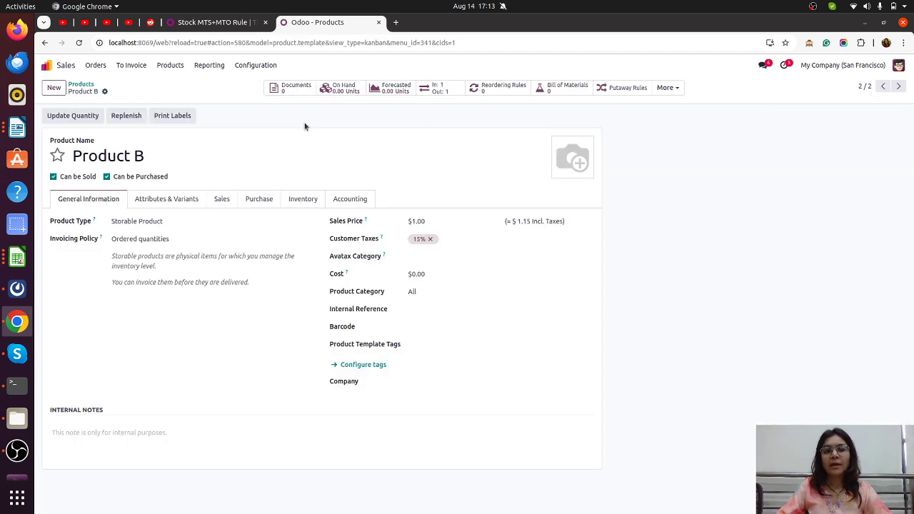
# Add an on-hand quantity of 10 units for Product B in WH/Stock.
pyautogui.click(344, 88)
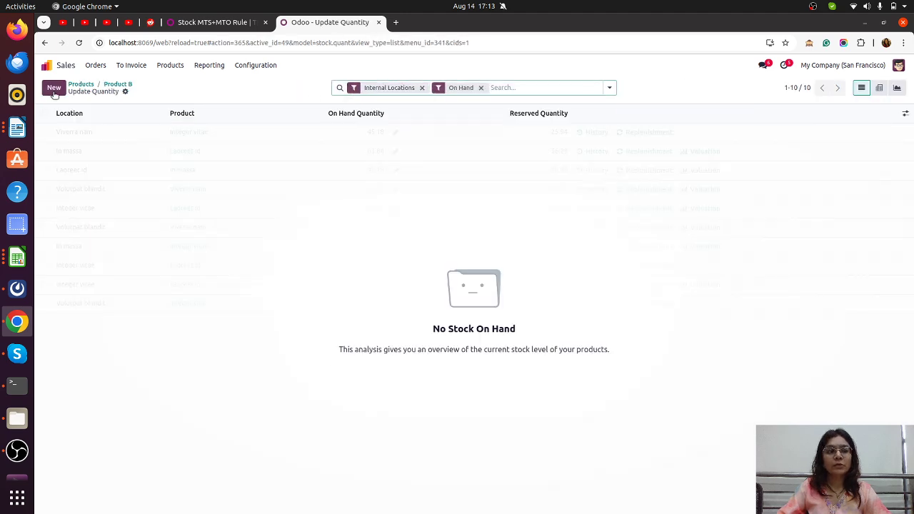
pyautogui.click(53, 88)
pyautogui.click(466, 132)
pyautogui.write('10')
pyautogui.click(52, 89)
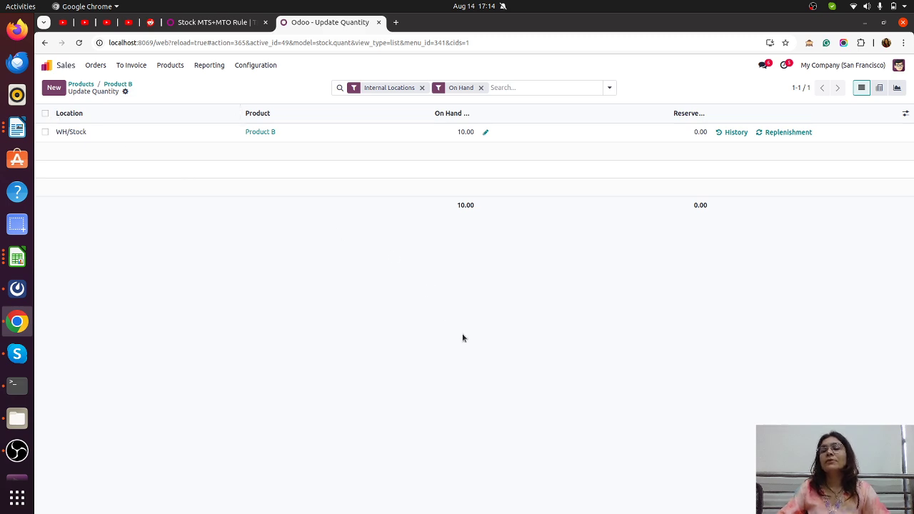
pyautogui.click(51, 68)
pyautogui.write('sal')
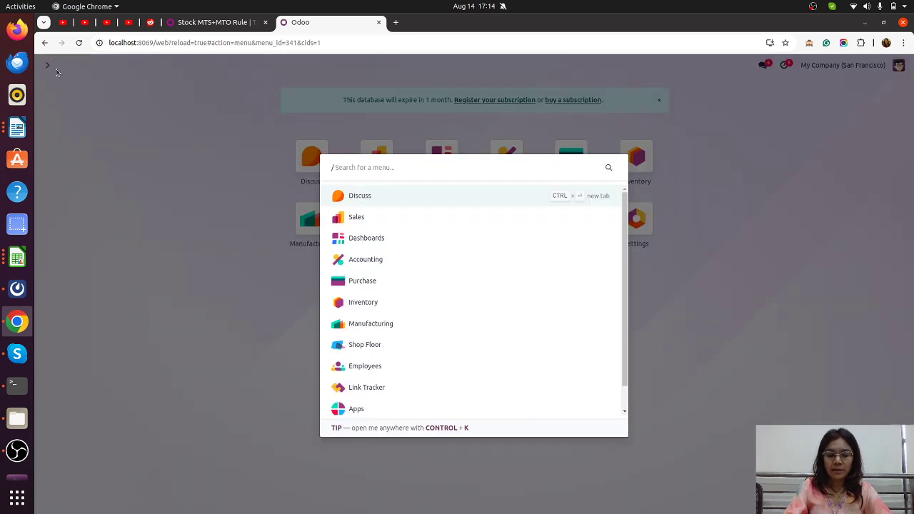
pyautogui.write('e')
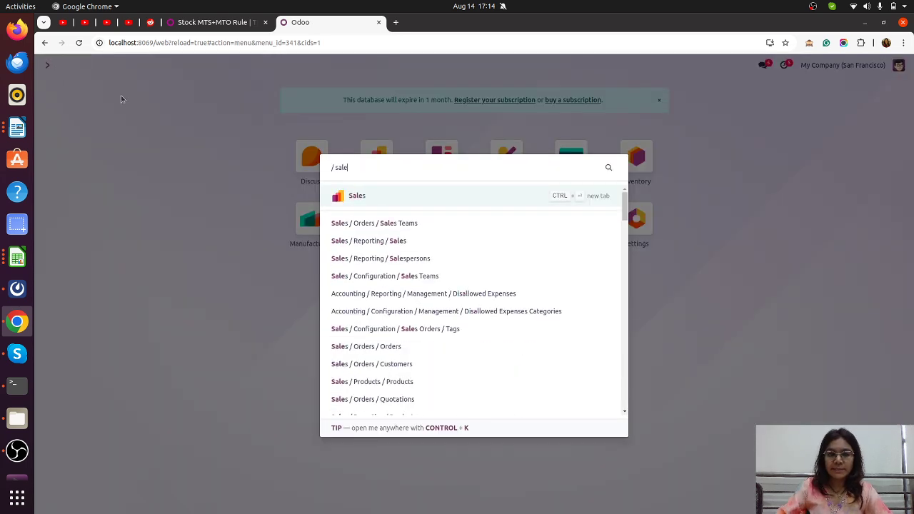
# Create a quotation for Azure Interior with 3 Product B and confirm it as S00030.
pyautogui.click(359, 196)
pyautogui.click(54, 87)
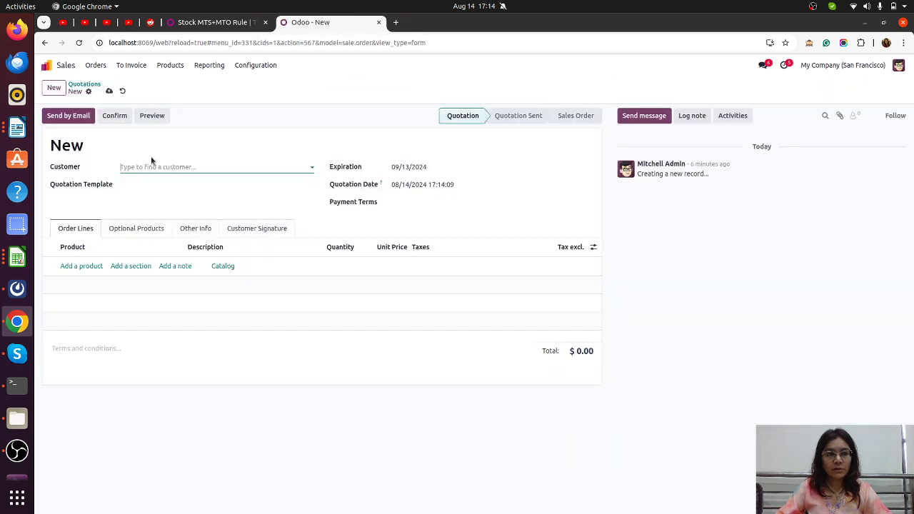
pyautogui.click(154, 167)
pyautogui.click(149, 197)
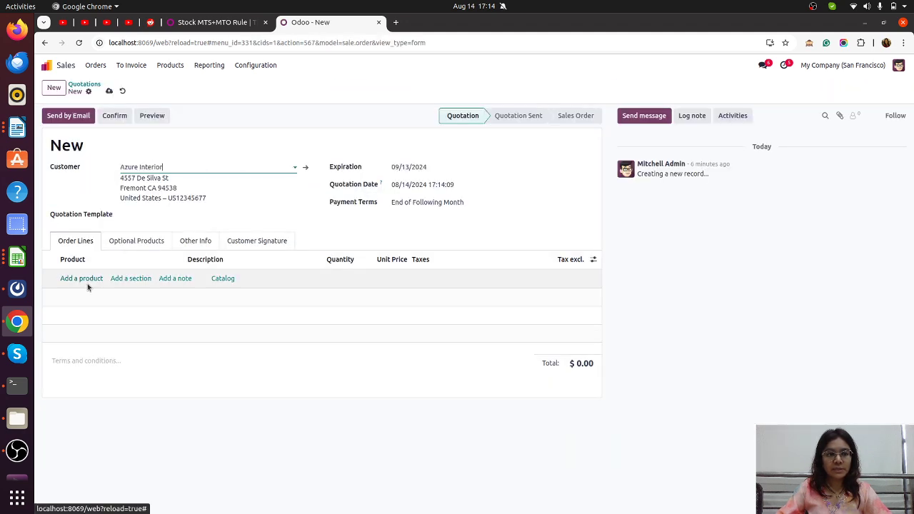
pyautogui.click(82, 278)
pyautogui.write('pro')
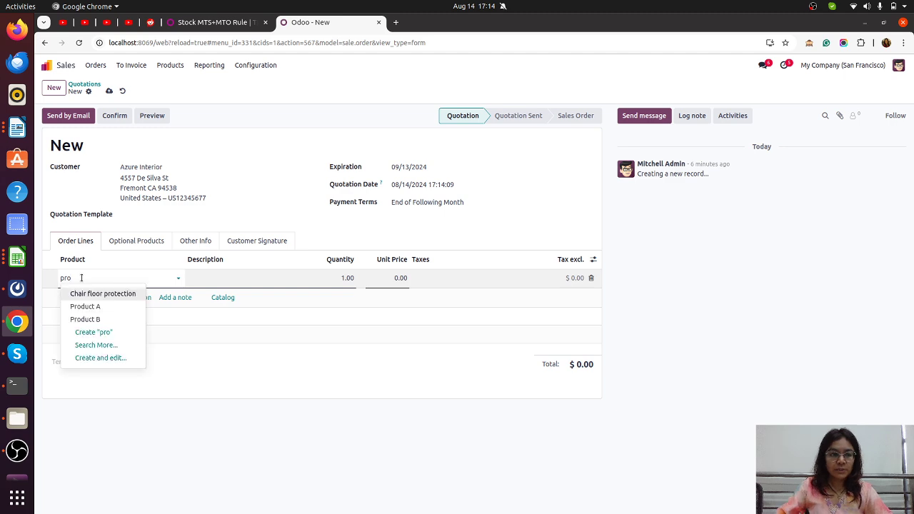
pyautogui.click(107, 320)
pyautogui.click(333, 279)
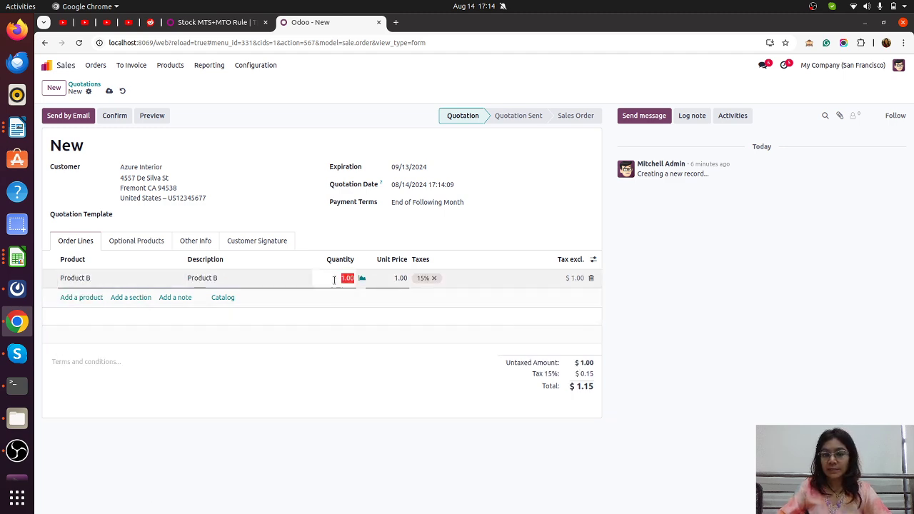
pyautogui.write('3')
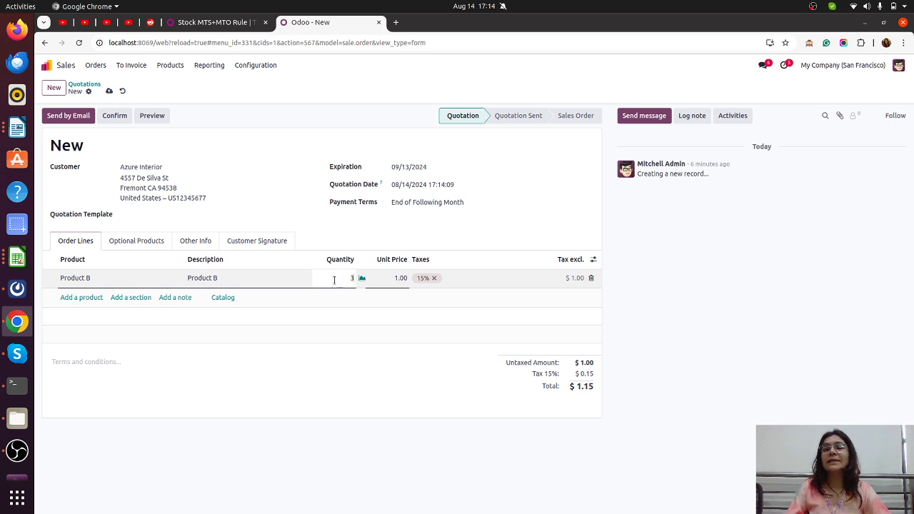
pyautogui.click(107, 119)
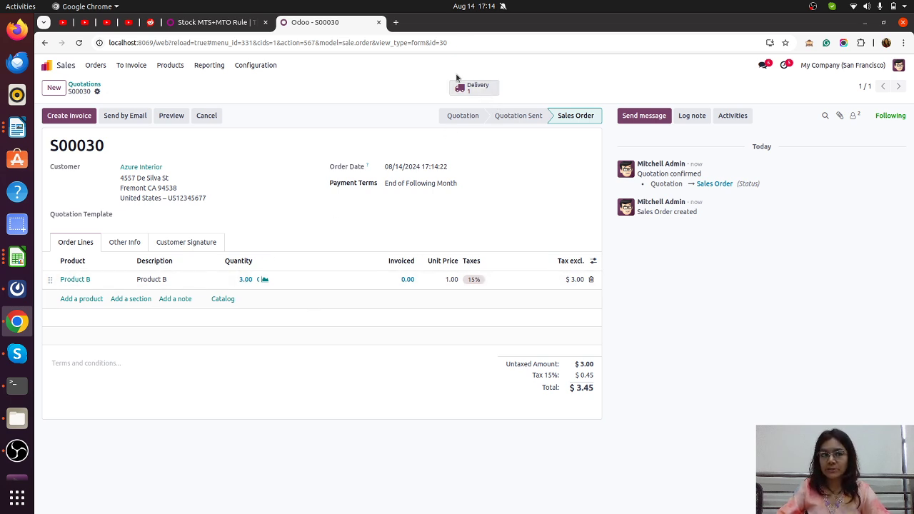
# Duplicate S00030 as S00031 for 15 Product B, confirm it, and review RFQ P00014.
pyautogui.click(98, 91)
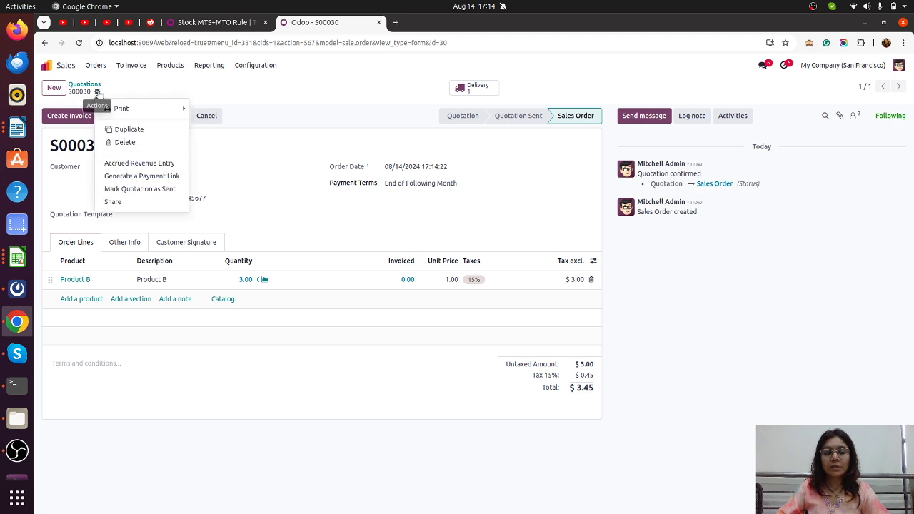
pyautogui.click(125, 129)
pyautogui.click(333, 280)
pyautogui.write('3')
pyautogui.write('5')
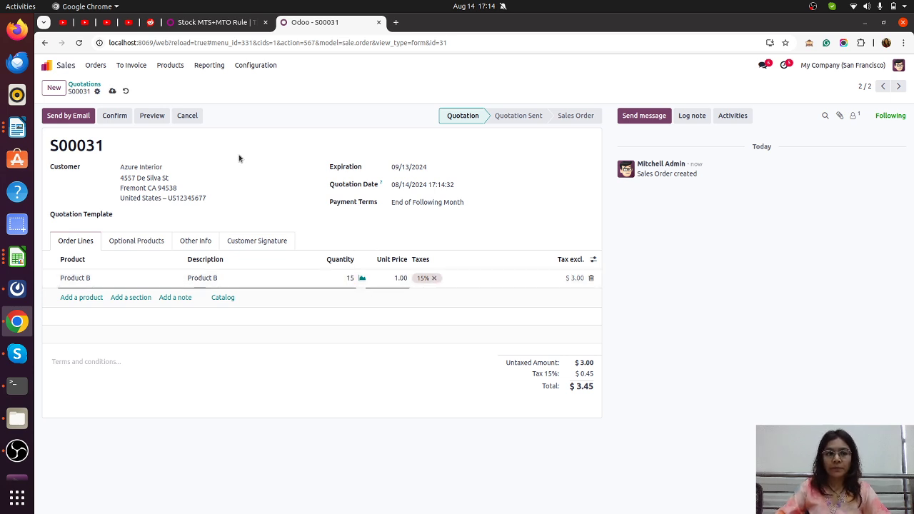
pyautogui.click(128, 118)
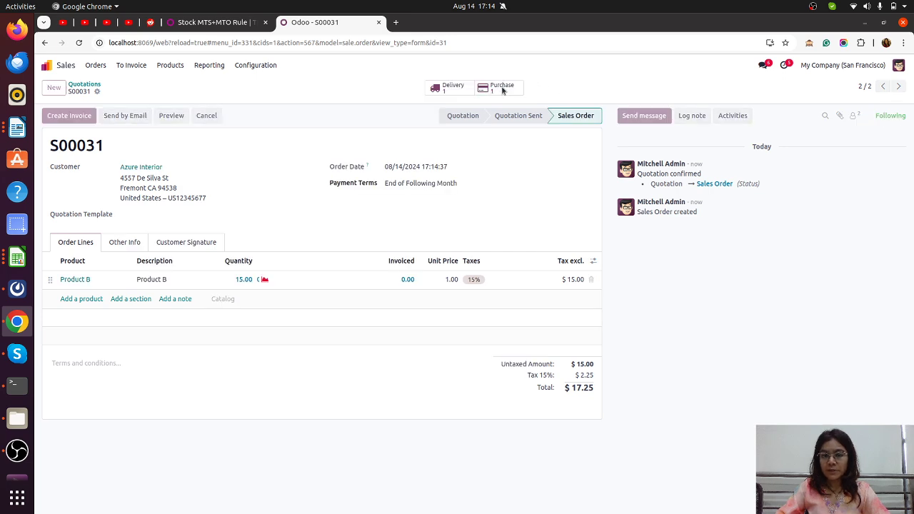
pyautogui.click(502, 89)
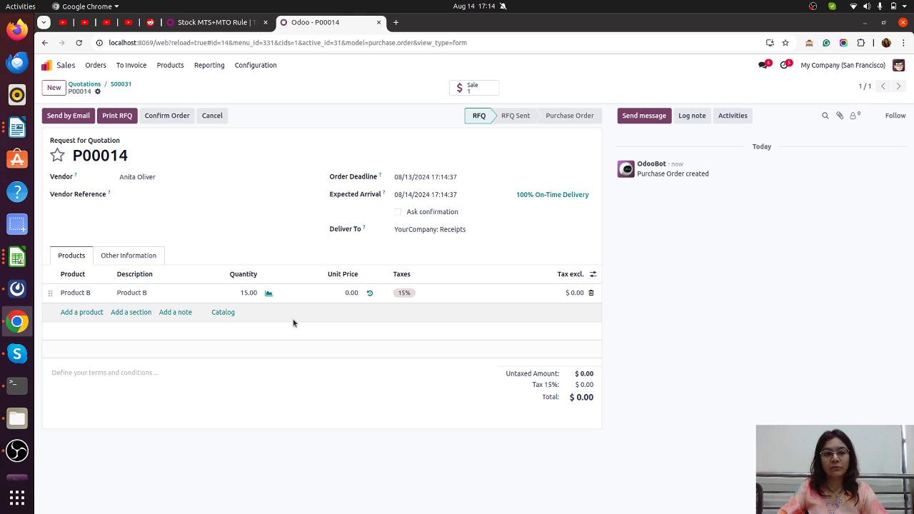
pyautogui.click(200, 23)
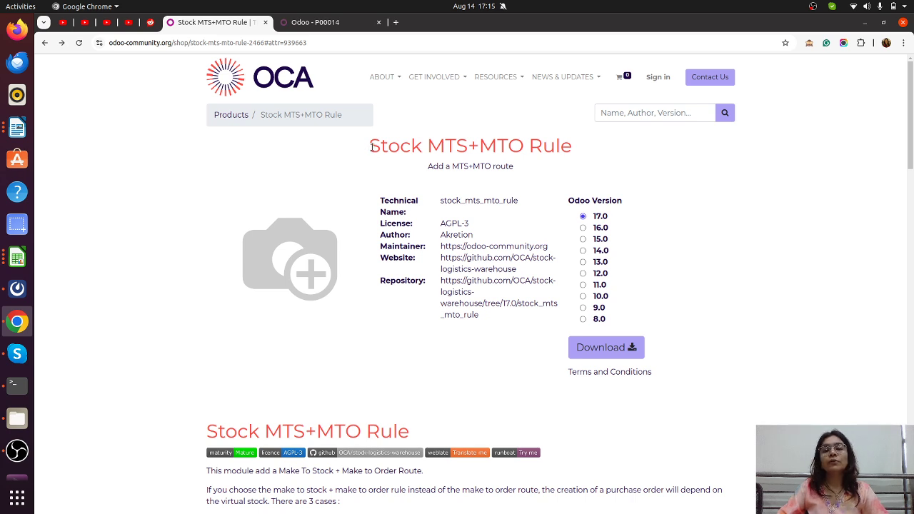
# Search all Apps modules for 'mto' to locate the Stock MTS+MTO Rule module.
pyautogui.click(313, 25)
pyautogui.click(45, 63)
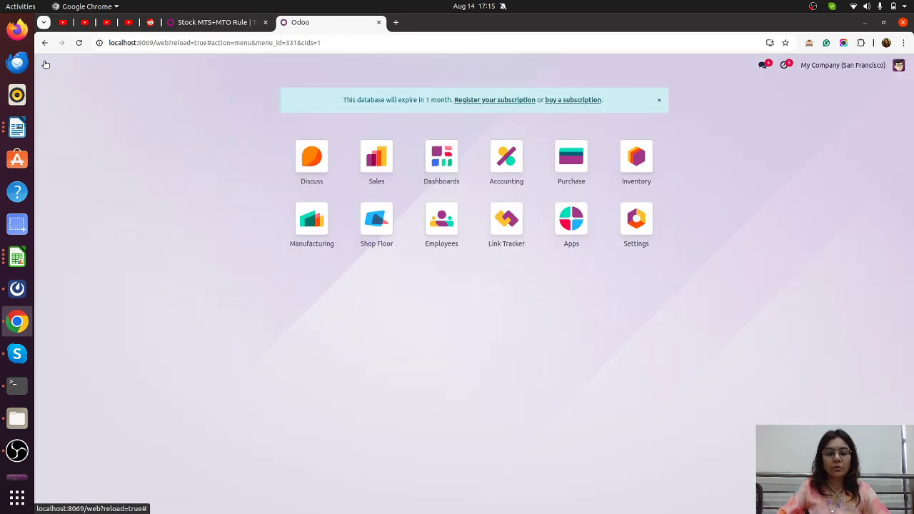
pyautogui.write('app')
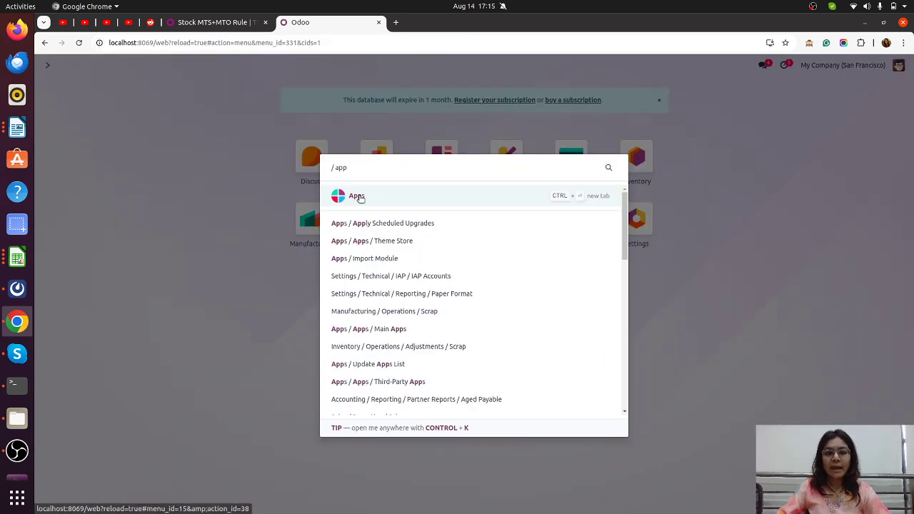
pyautogui.click(359, 196)
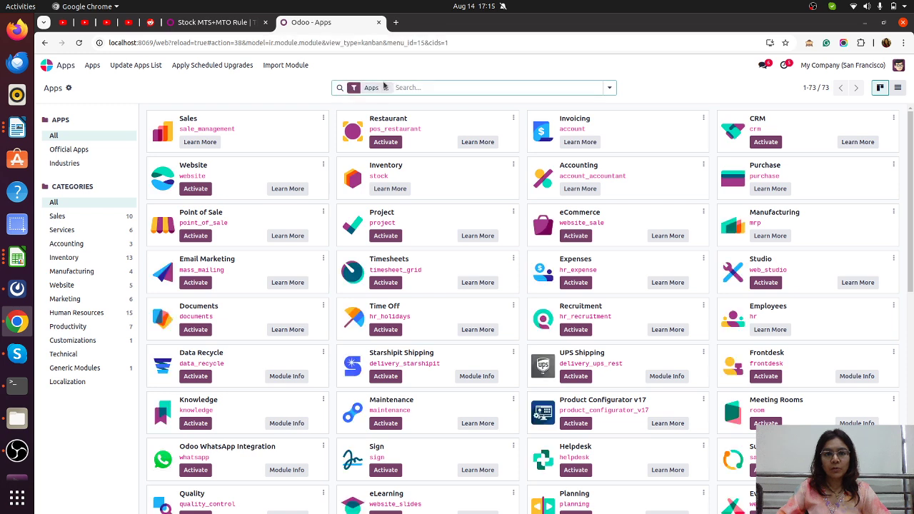
pyautogui.click(385, 88)
pyautogui.write('mto')
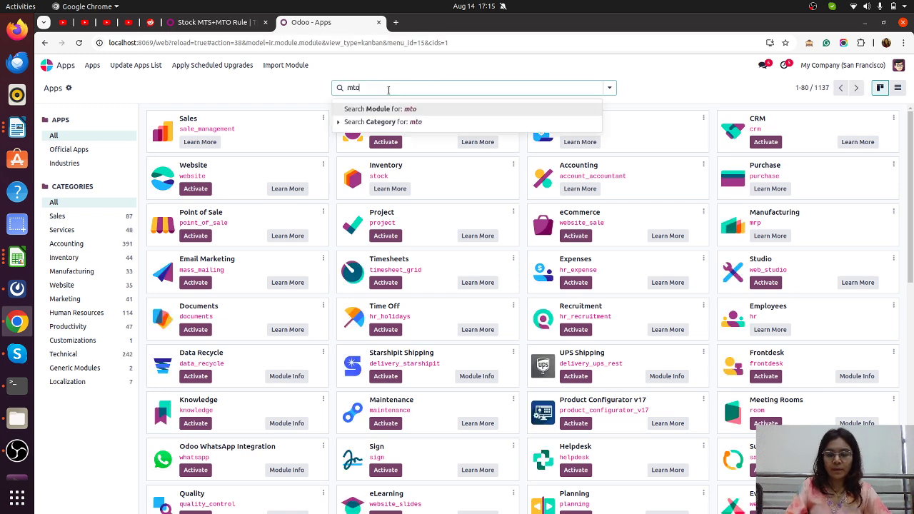
pyautogui.press('Return')
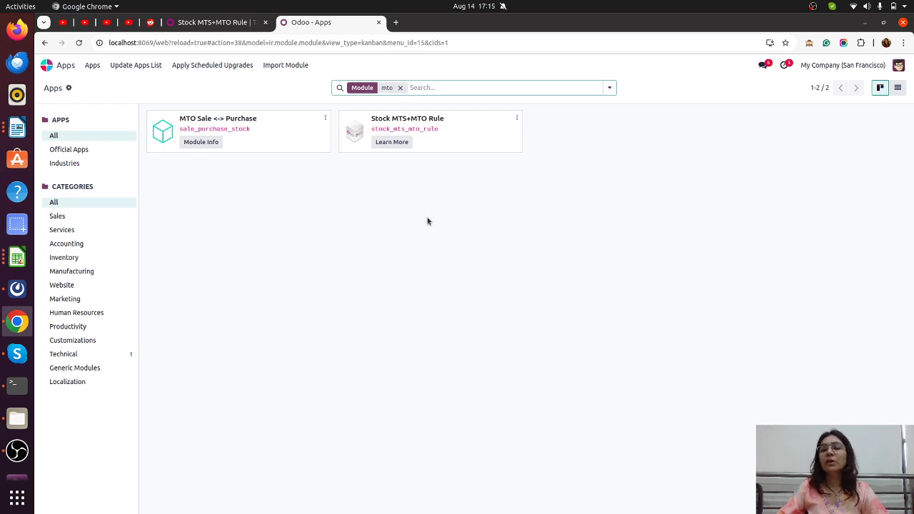
pyautogui.click(47, 65)
# Tick Use MTO+MTS rules on the YourCompany warehouse and save.
pyautogui.write('wa')
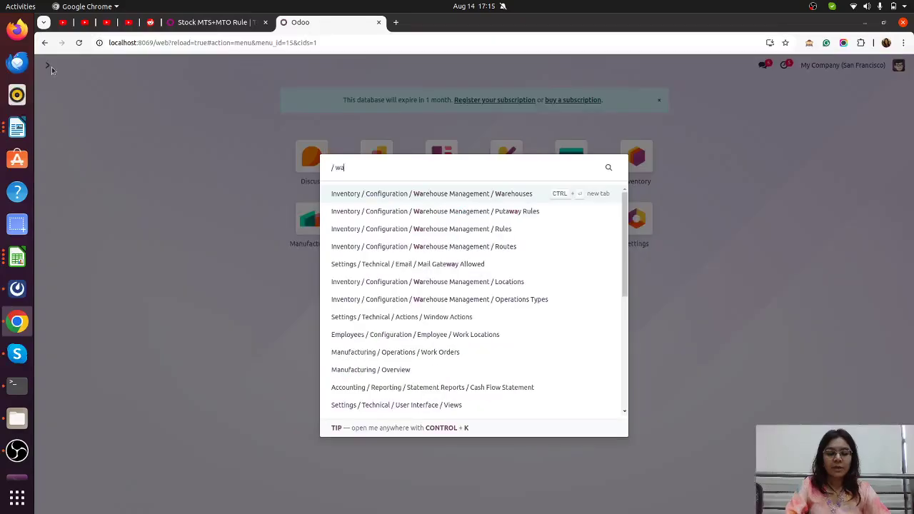
pyautogui.write('re')
pyautogui.click(520, 212)
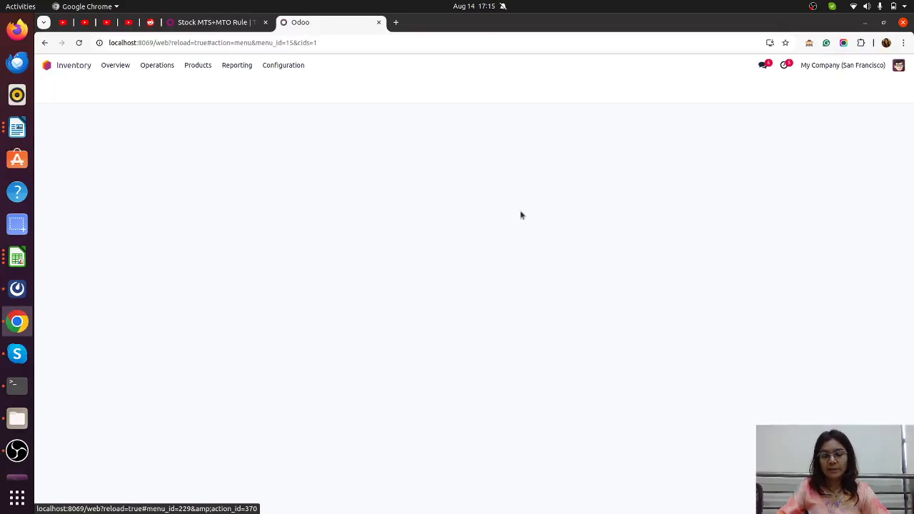
pyautogui.click(169, 131)
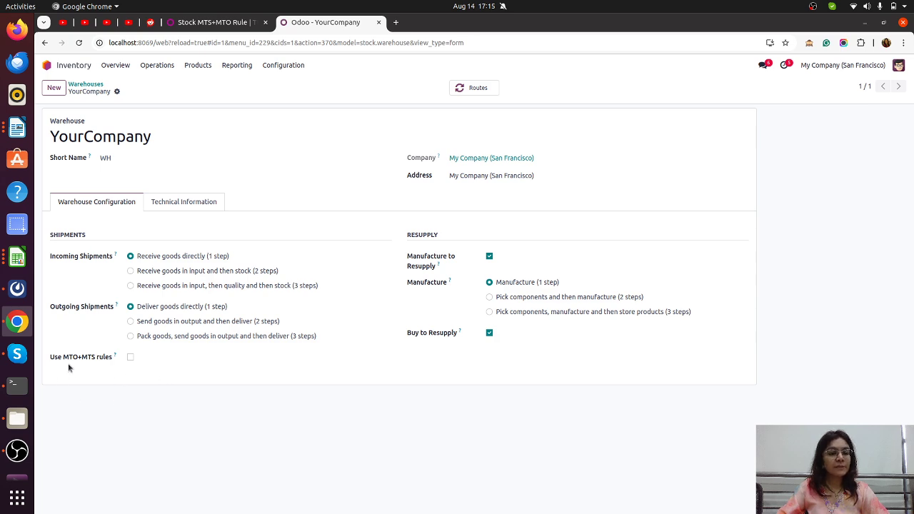
pyautogui.click(130, 358)
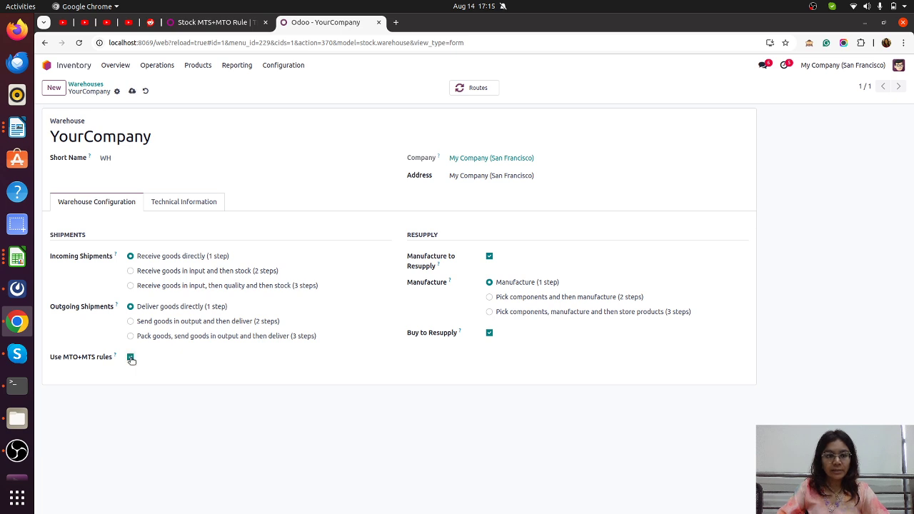
pyautogui.click(132, 91)
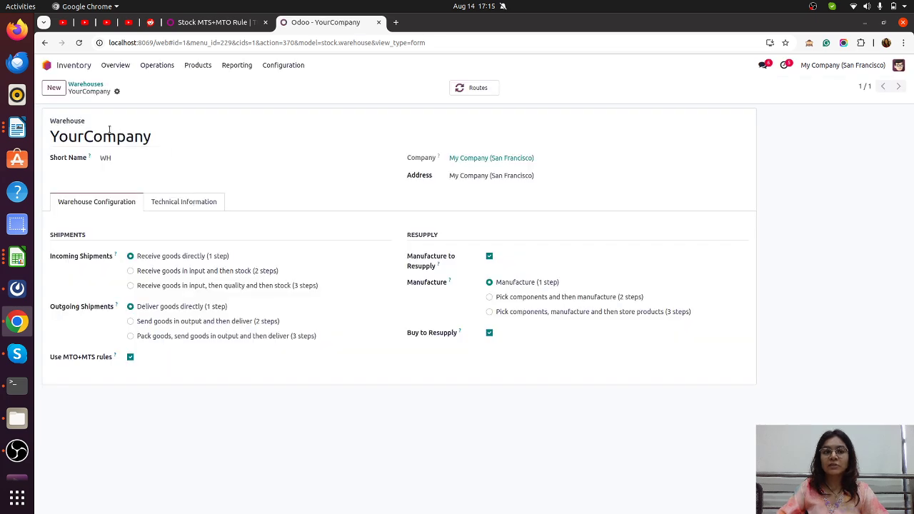
pyautogui.click(49, 66)
# Create storable product C with the Buy and Make To Order + Make To Stock routes.
pyautogui.write('pro')
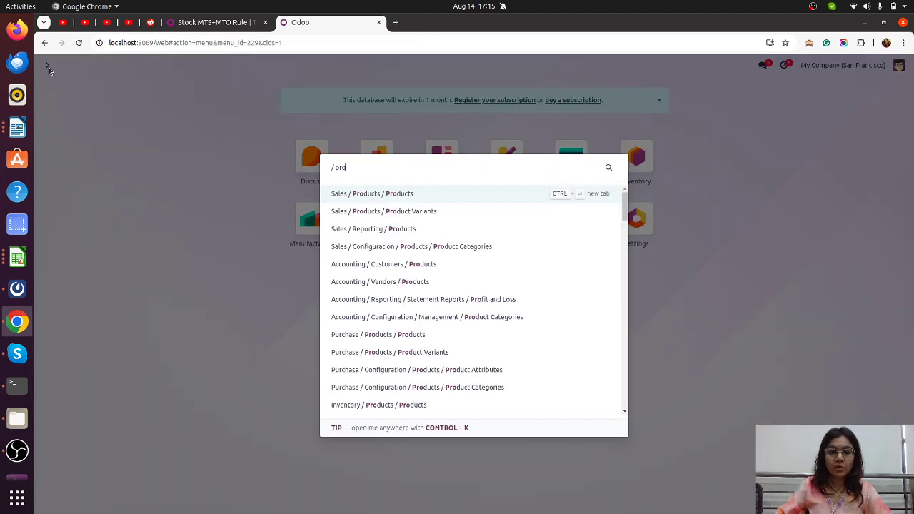
pyautogui.click(404, 195)
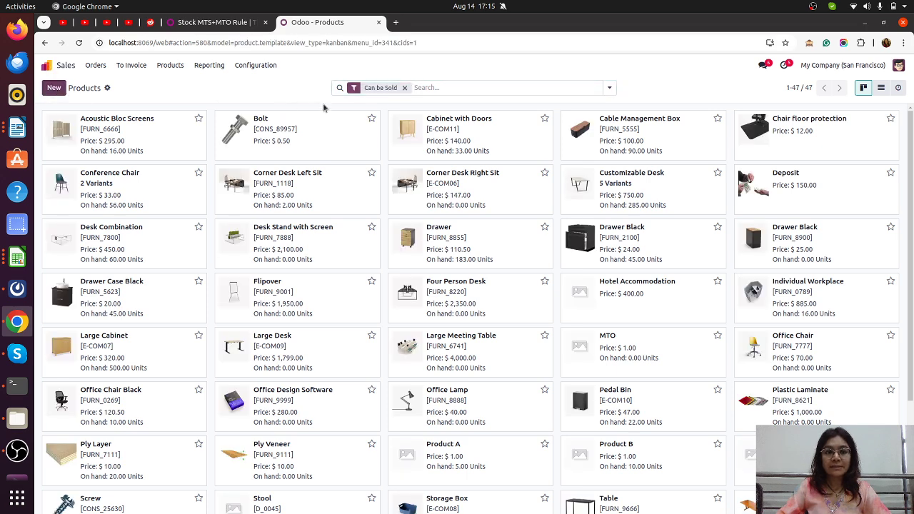
pyautogui.write('product C')
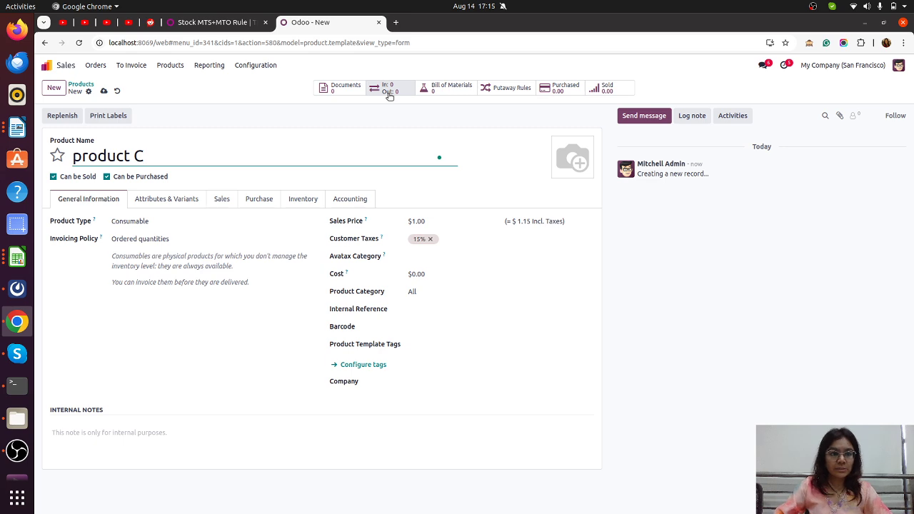
pyautogui.click(154, 222)
pyautogui.click(143, 249)
pyautogui.click(120, 91)
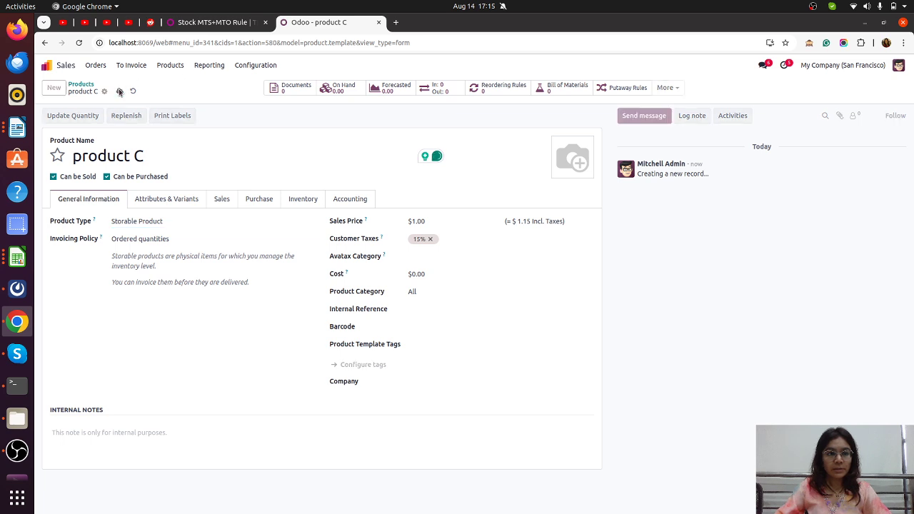
pyautogui.click(302, 200)
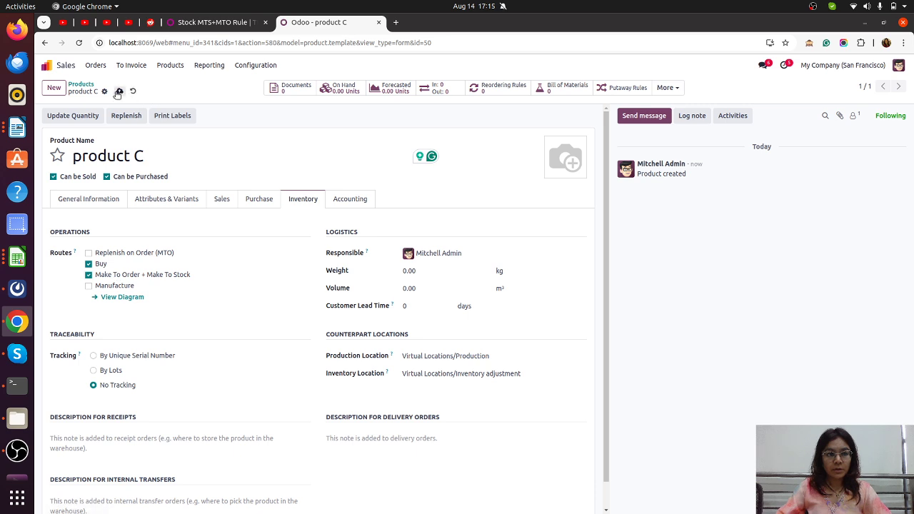
pyautogui.click(119, 92)
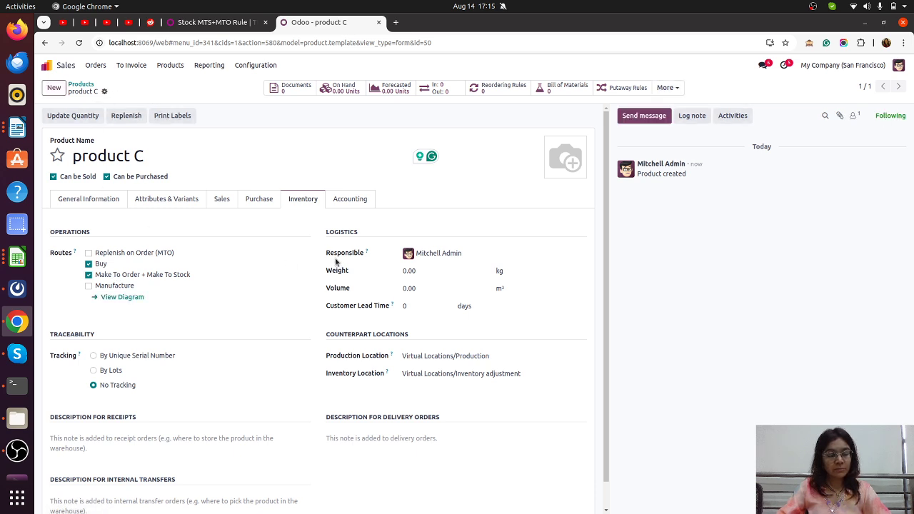
# Add a vendor line on product C's Purchase tab and save it.
pyautogui.click(252, 201)
pyautogui.click(74, 235)
pyautogui.click(91, 235)
pyautogui.click(94, 264)
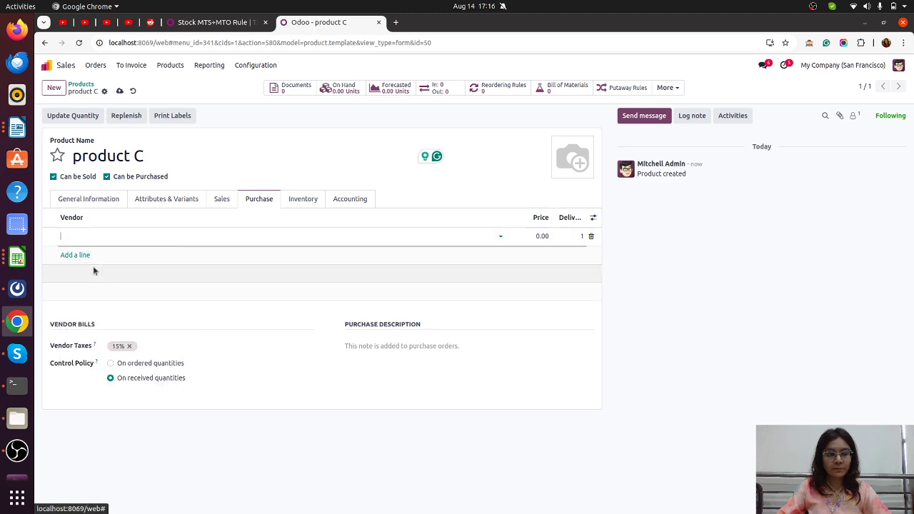
pyautogui.click(119, 91)
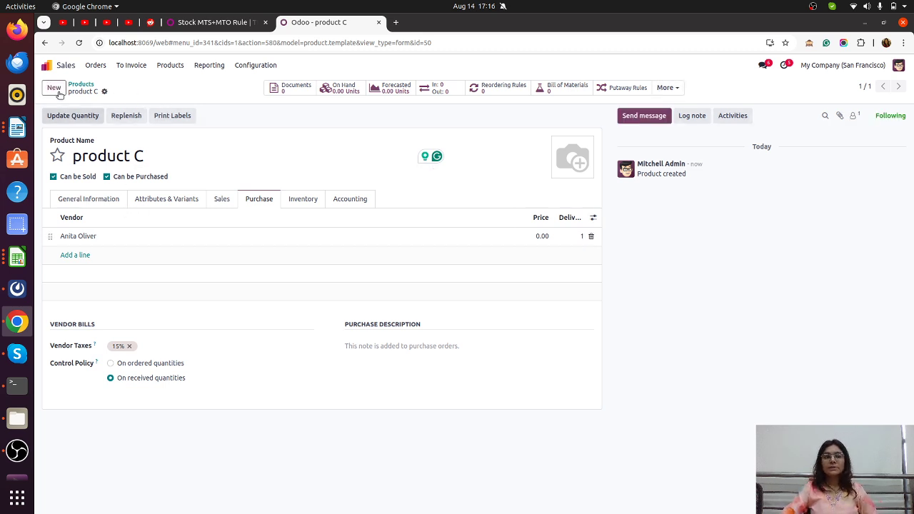
pyautogui.click(48, 66)
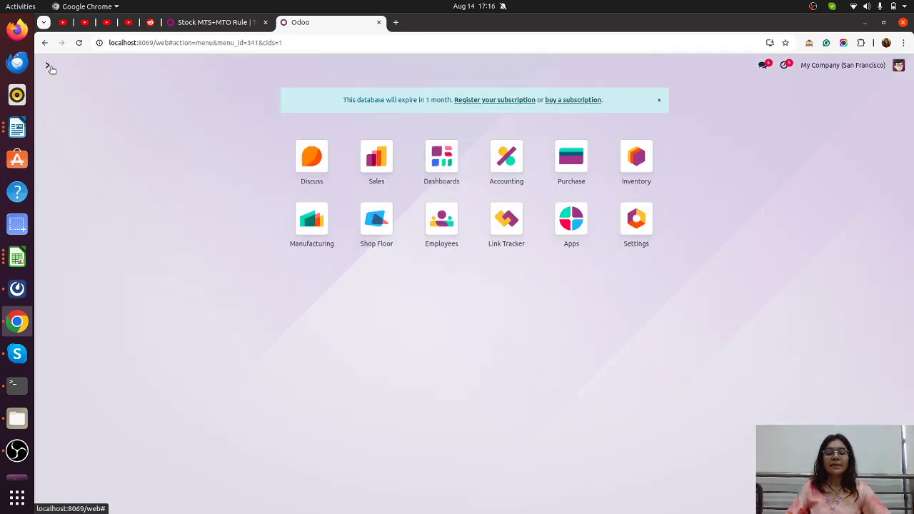
# Create a quotation for Deco Addict with 5 product C and confirm it as S00032.
pyautogui.write('sales')
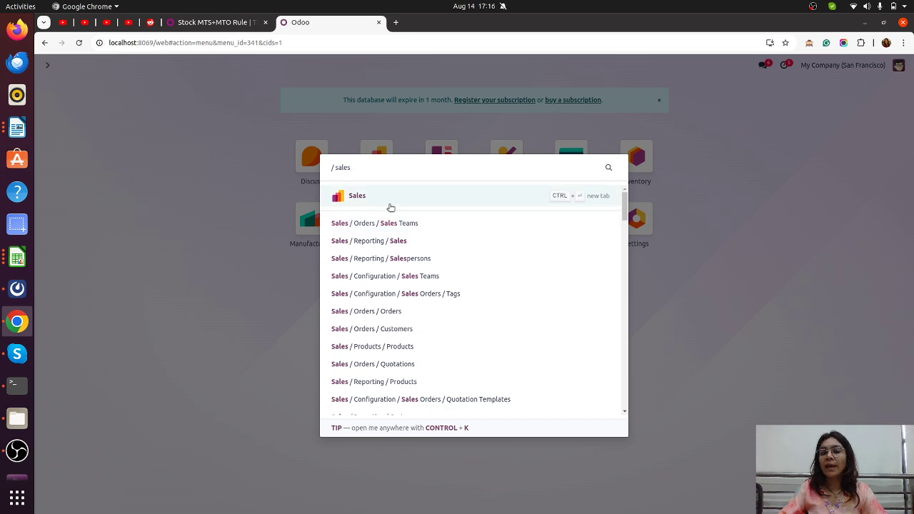
pyautogui.click(357, 196)
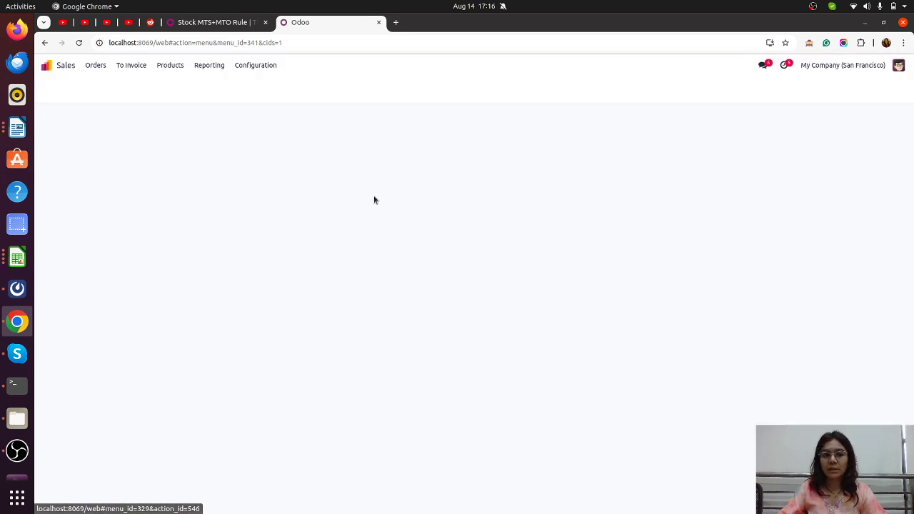
pyautogui.click(52, 88)
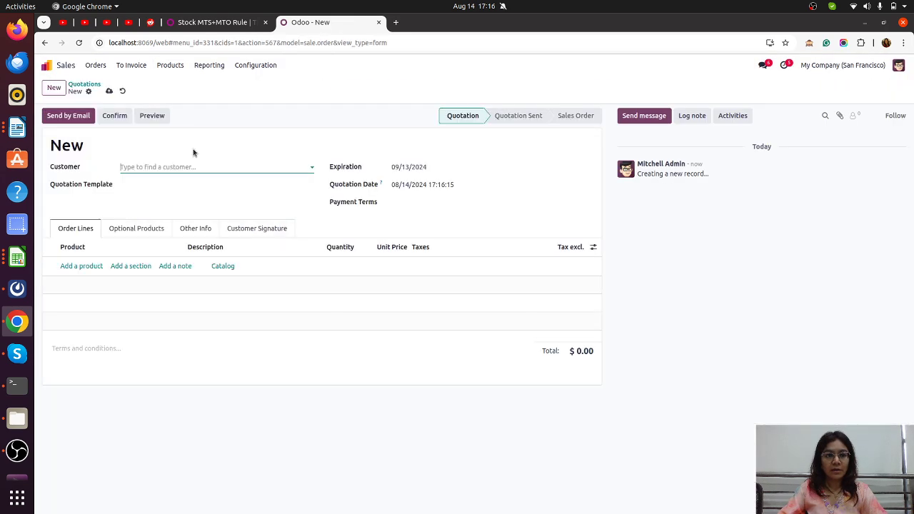
pyautogui.click(169, 168)
pyautogui.click(167, 183)
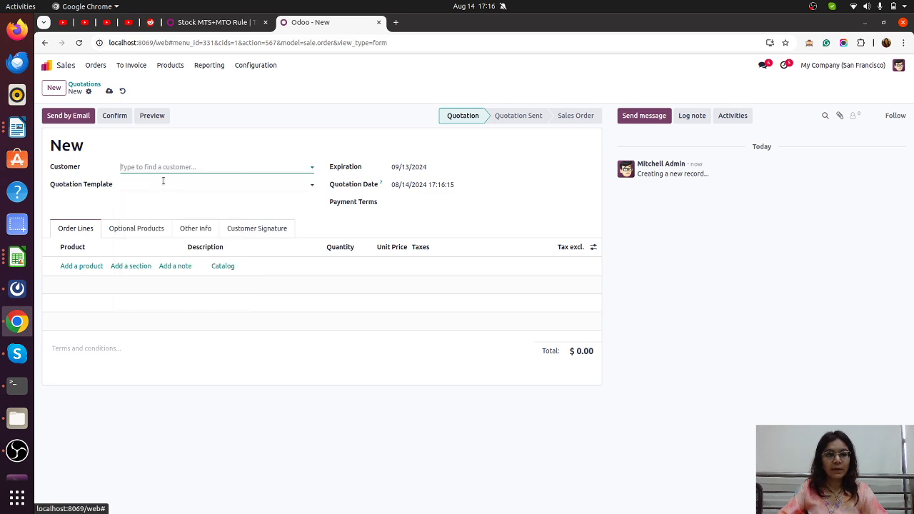
pyautogui.click(63, 278)
pyautogui.write('prod')
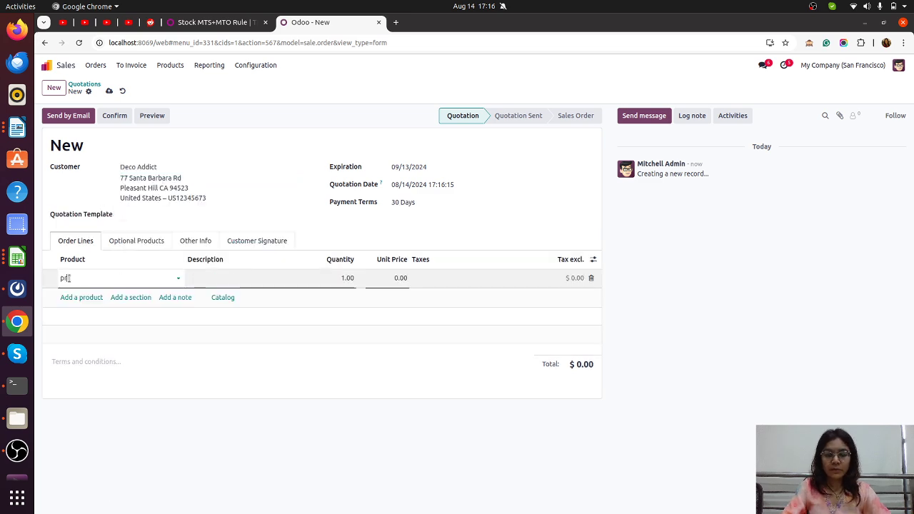
pyautogui.click(79, 321)
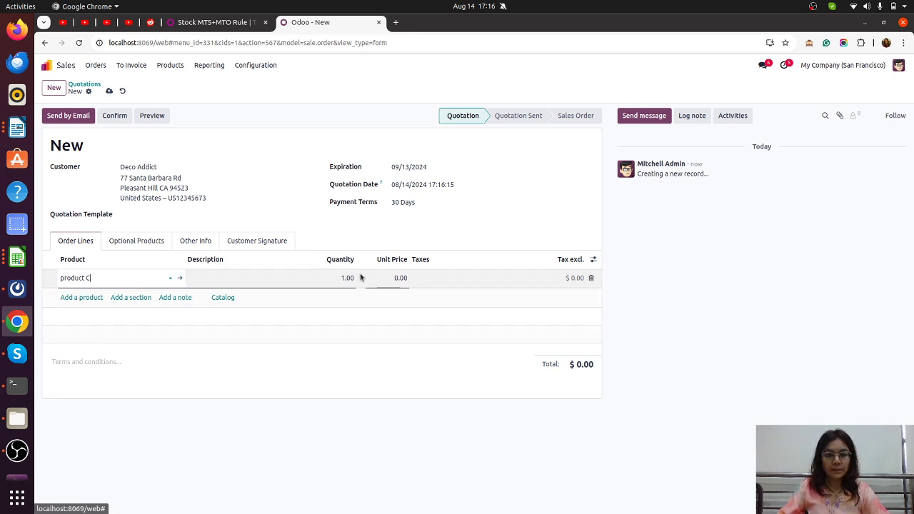
pyautogui.click(345, 278)
pyautogui.write('5')
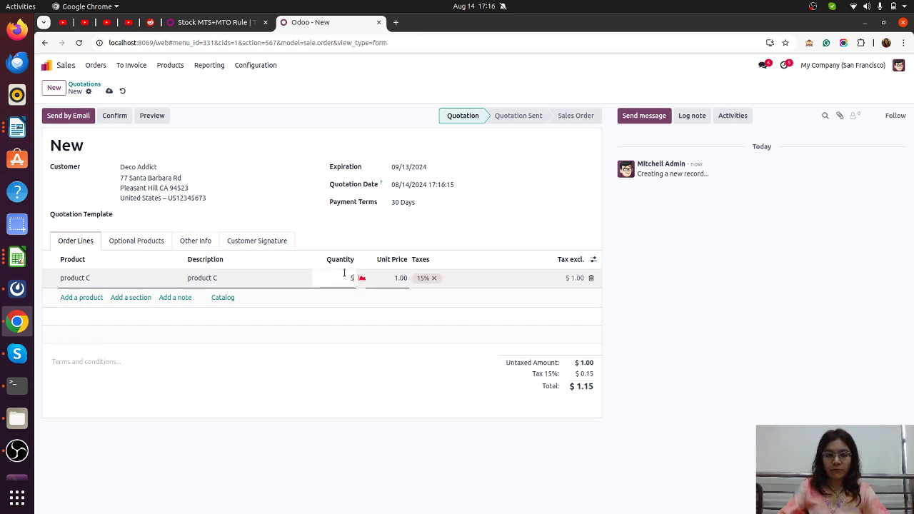
pyautogui.click(113, 118)
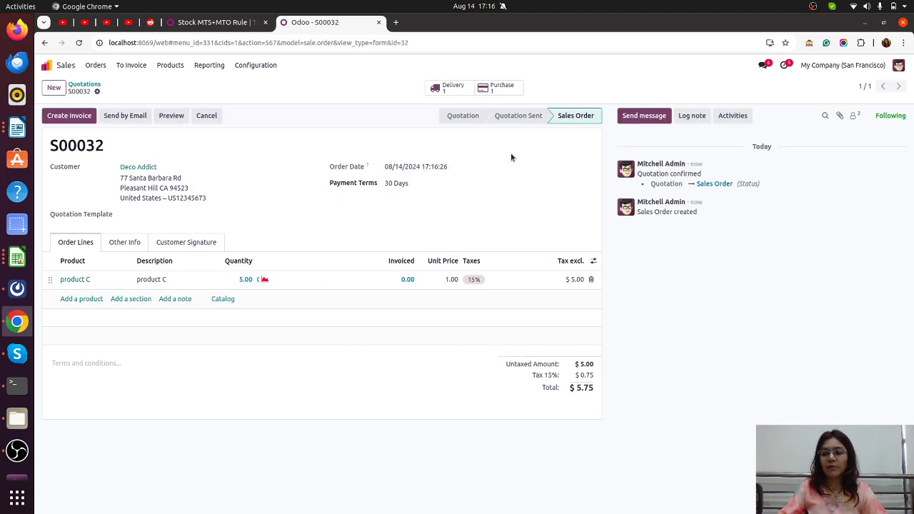
# Confirm purchase order P00014, validate receipt WH/IN/00008, and view product C with 5 units on hand.
pyautogui.click(516, 94)
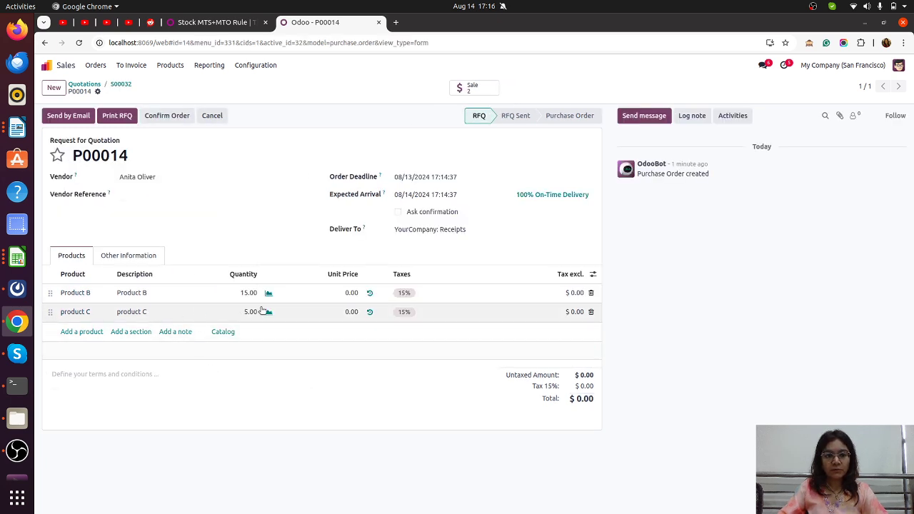
pyautogui.click(162, 116)
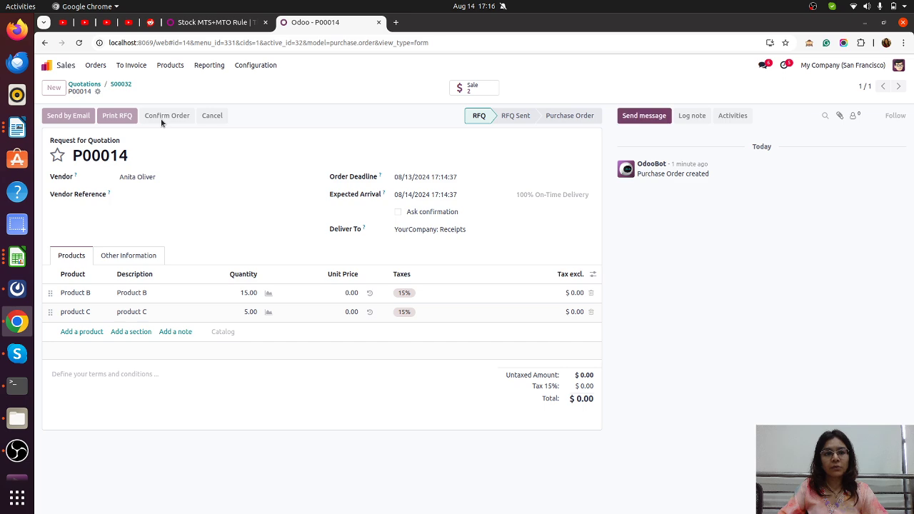
pyautogui.click(448, 88)
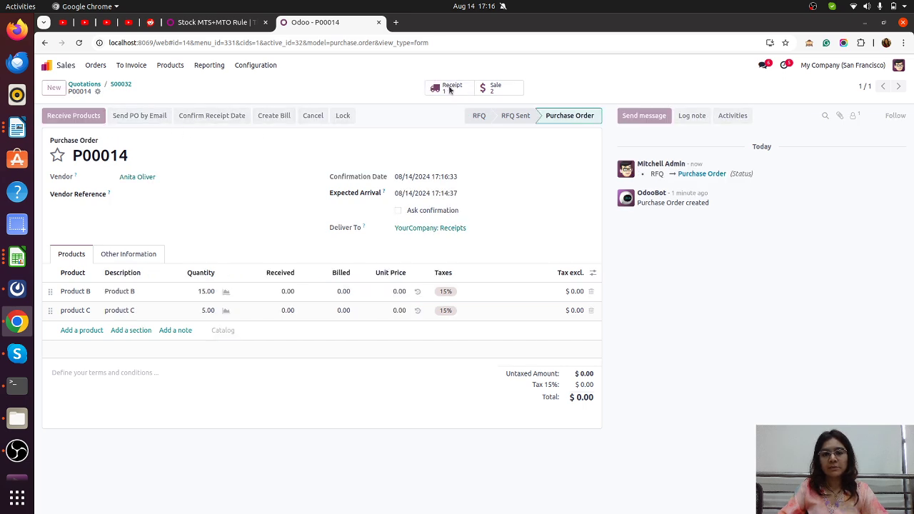
pyautogui.click(62, 119)
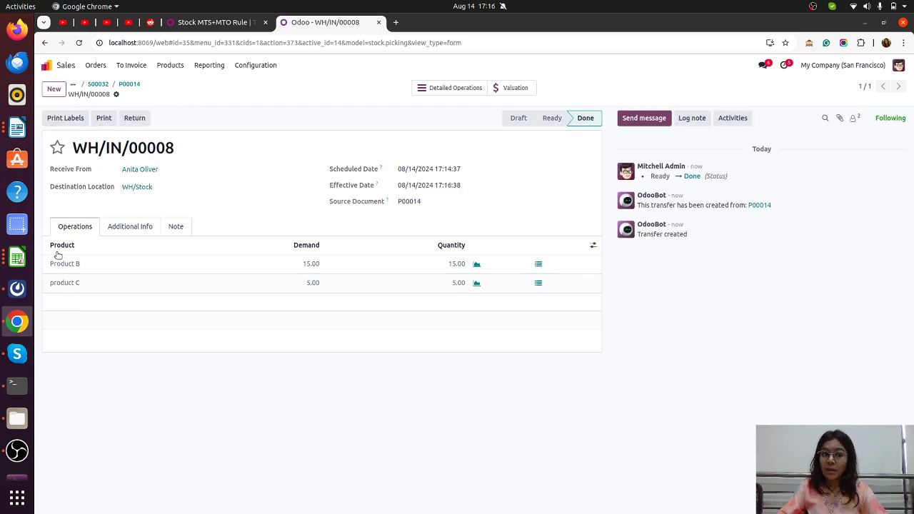
pyautogui.click(75, 285)
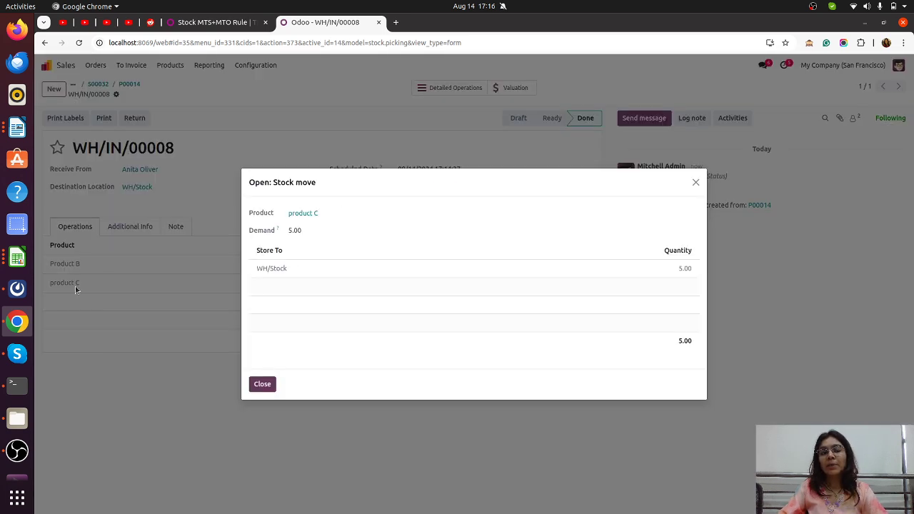
pyautogui.click(305, 213)
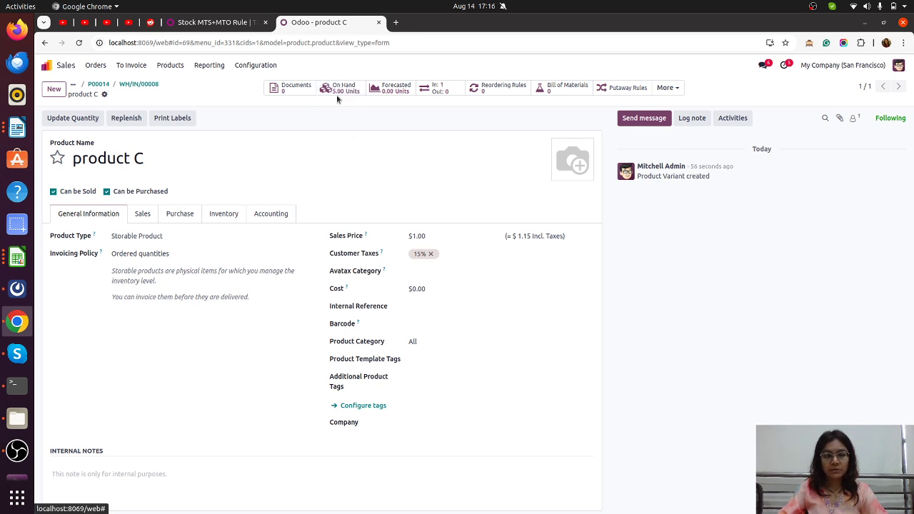
# Validate delivery WH/OUT/00019 of 5 product C on sales order S00032.
pyautogui.click(96, 65)
pyautogui.click(99, 97)
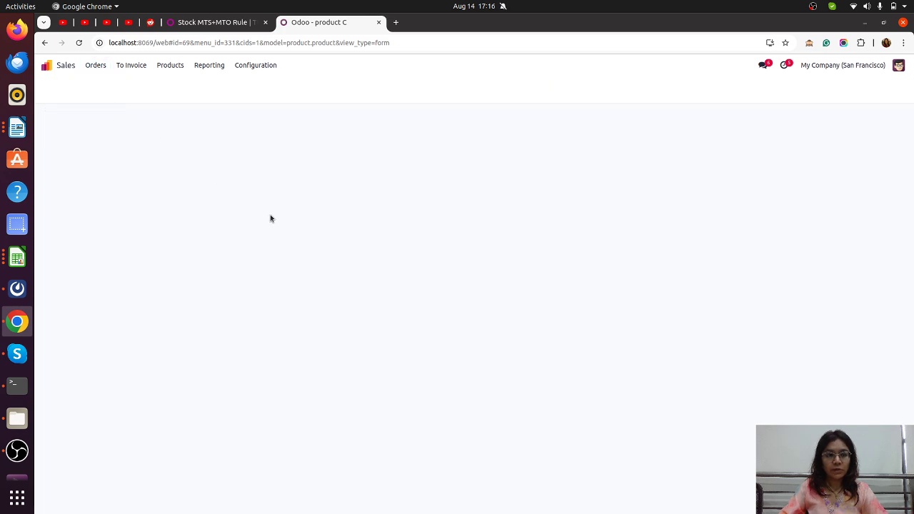
pyautogui.click(172, 131)
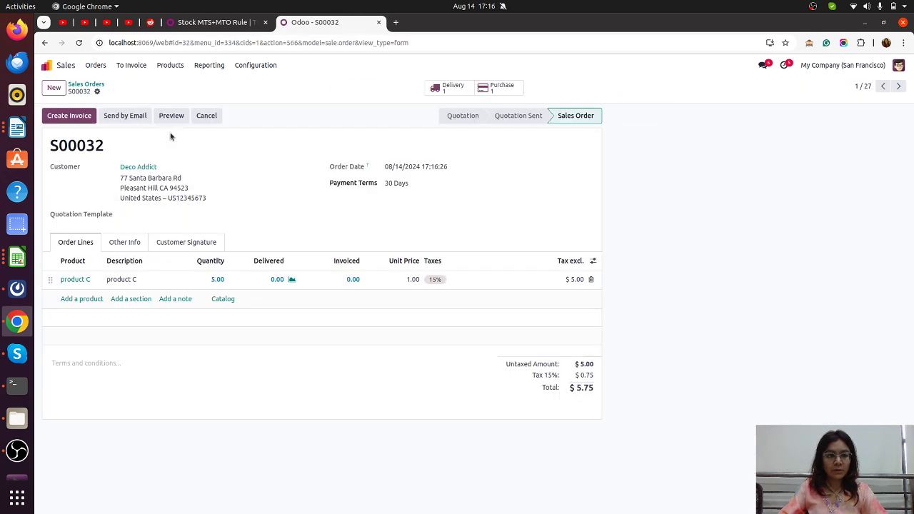
pyautogui.click(449, 88)
pyautogui.click(64, 118)
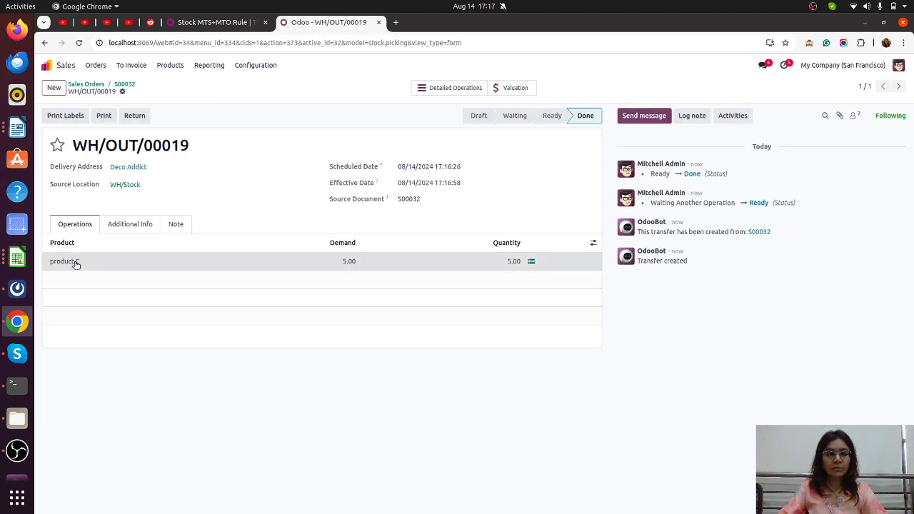
# Check product C's on-hand stock, now 0.00 units, from the delivery move.
pyautogui.click(75, 263)
pyautogui.press('Escape')
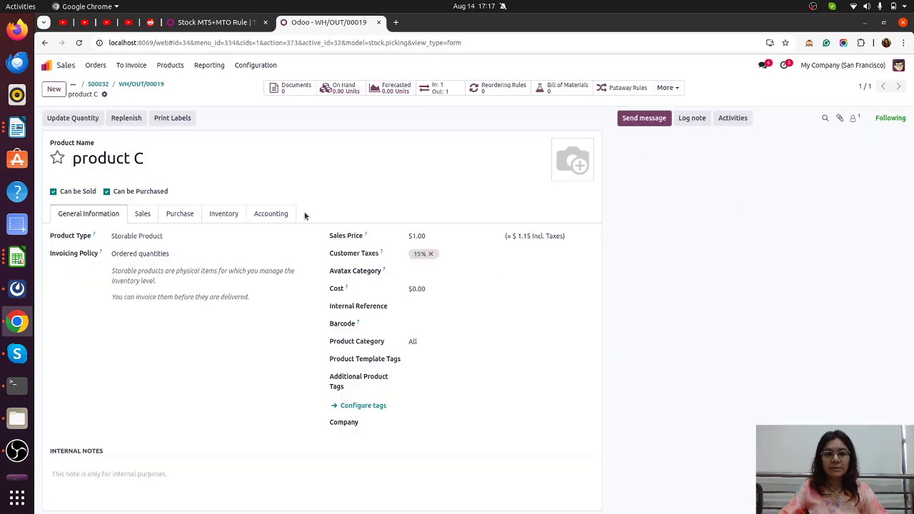
pyautogui.click(343, 89)
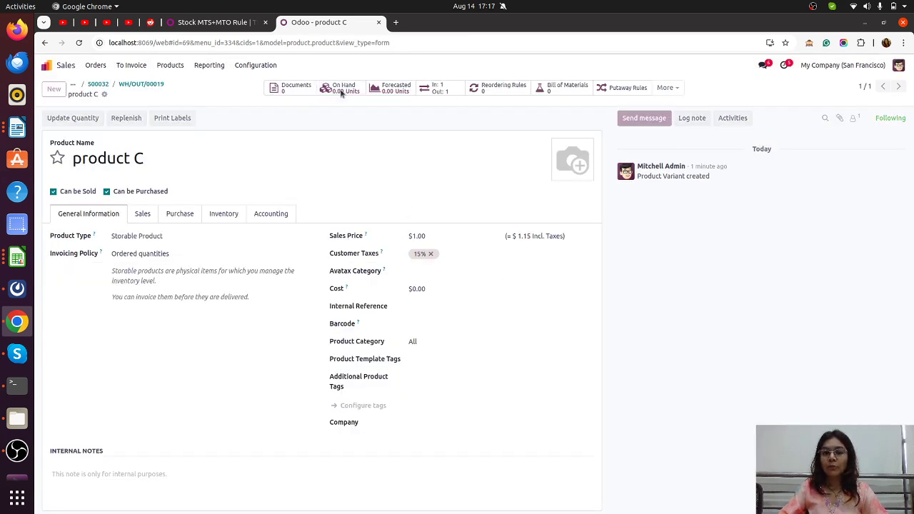
# Add and save a new WH/Stock on-hand quantity of 10 units for product C.
pyautogui.click(53, 89)
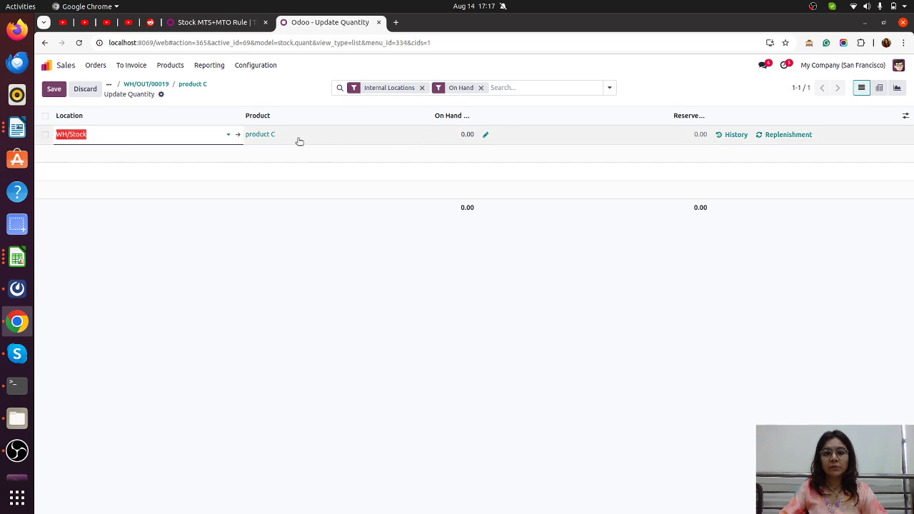
pyautogui.click(443, 138)
pyautogui.write('10')
pyautogui.click(55, 90)
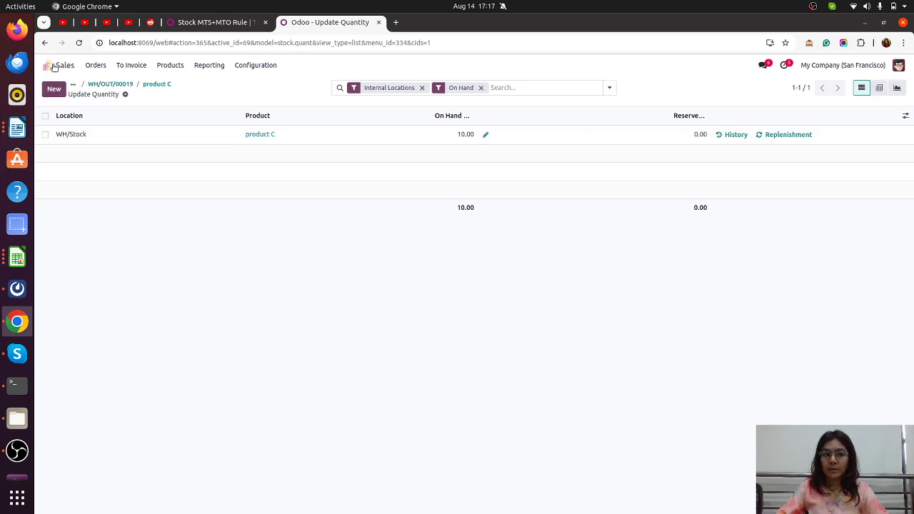
# Start a new quotation in Sales for the Azure Interior contact.
pyautogui.click(48, 65)
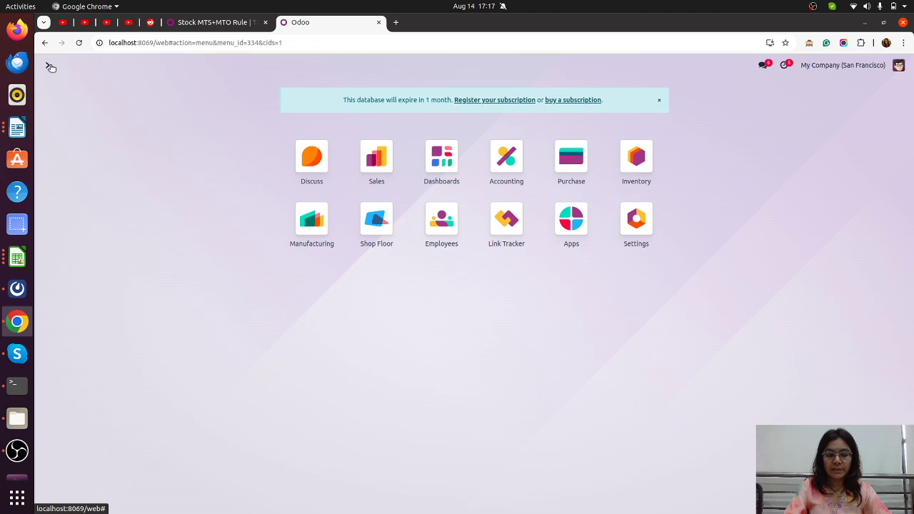
pyautogui.write('sale')
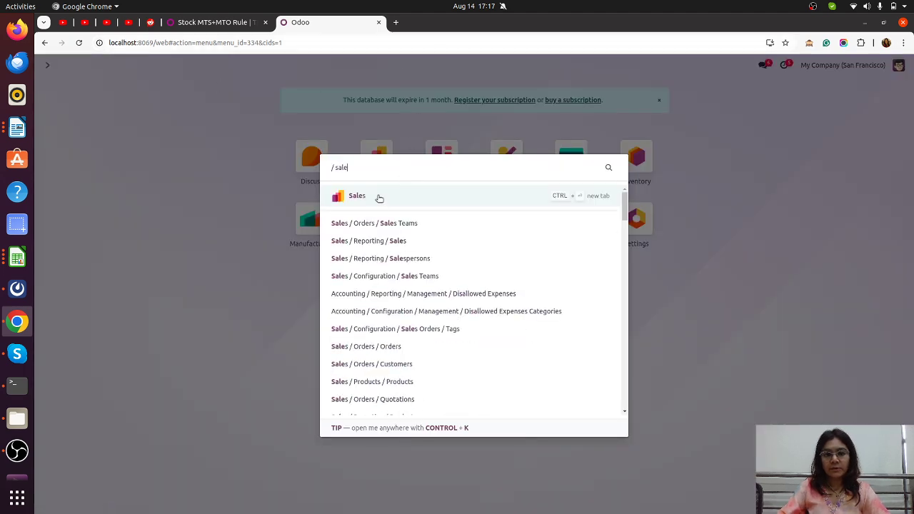
pyautogui.click(379, 197)
pyautogui.click(54, 87)
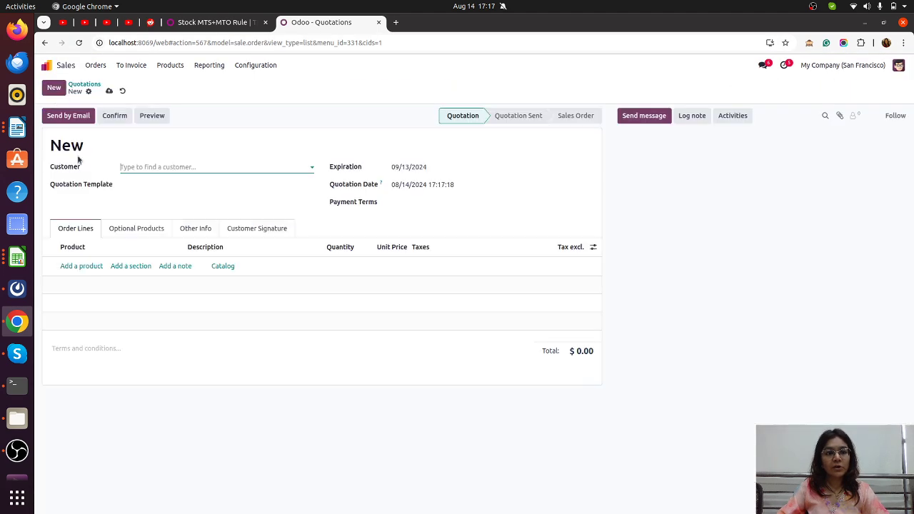
pyautogui.click(152, 167)
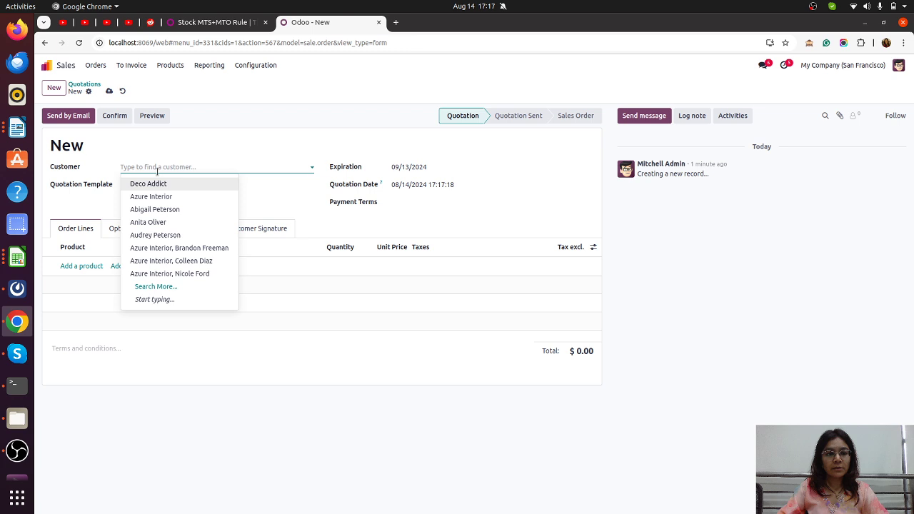
pyautogui.click(180, 248)
# Add 5 units of product C and confirm the order as S00033.
pyautogui.click(80, 277)
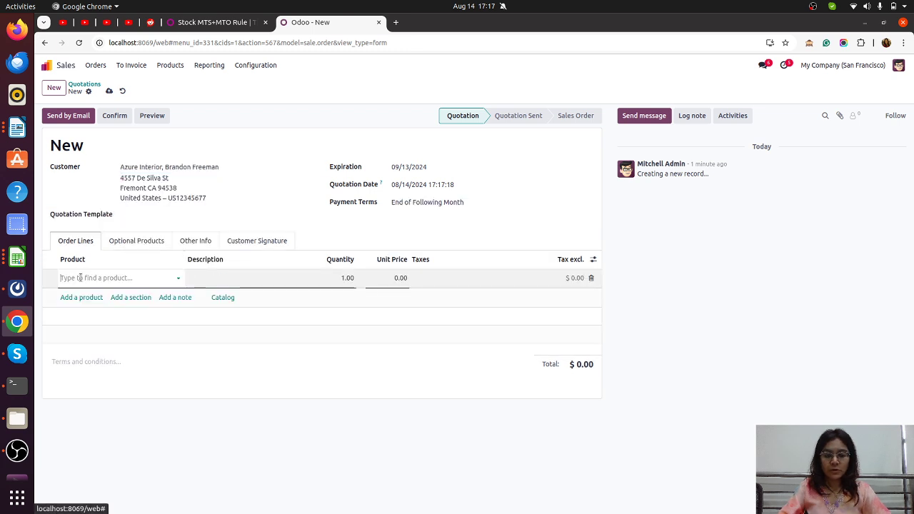
pyautogui.write('prod')
pyautogui.click(119, 319)
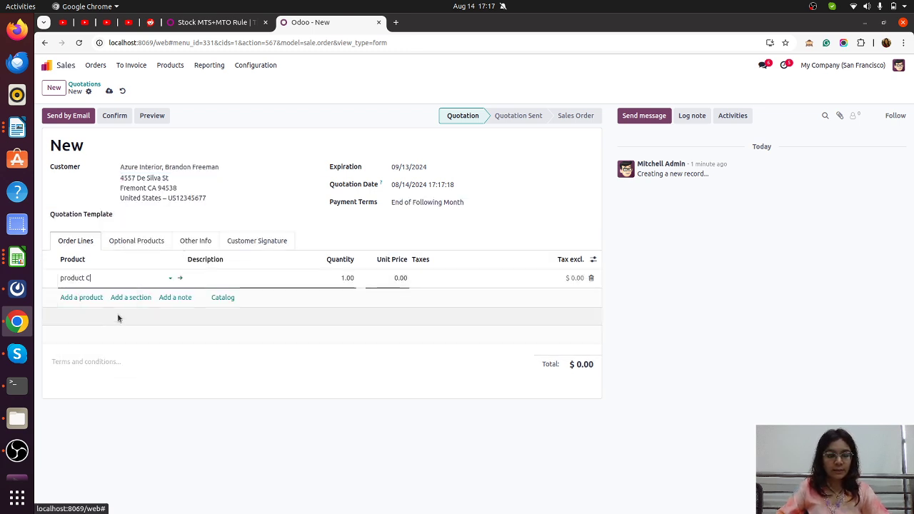
pyautogui.click(342, 278)
pyautogui.write('5')
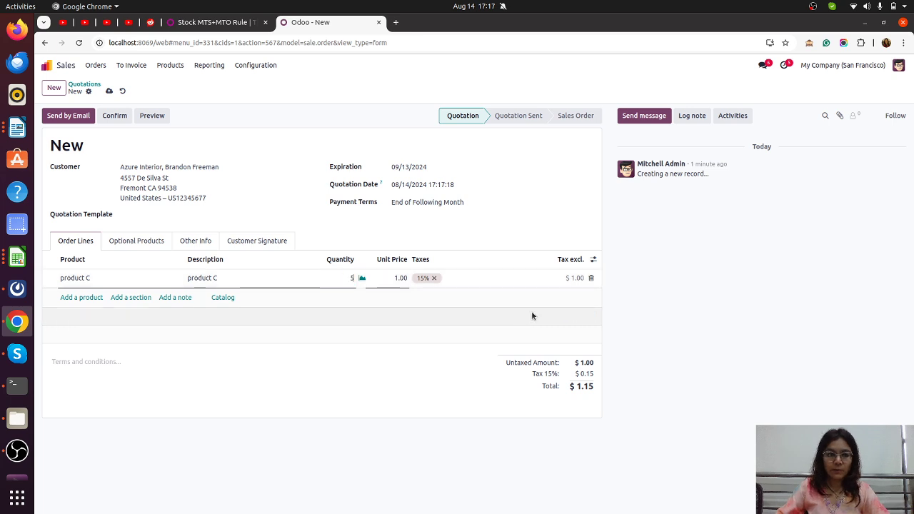
pyautogui.click(120, 118)
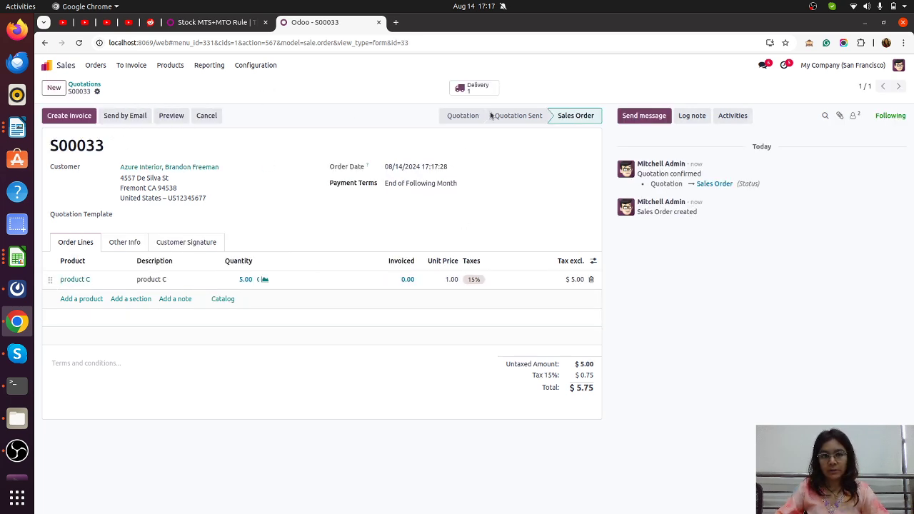
pyautogui.click(477, 87)
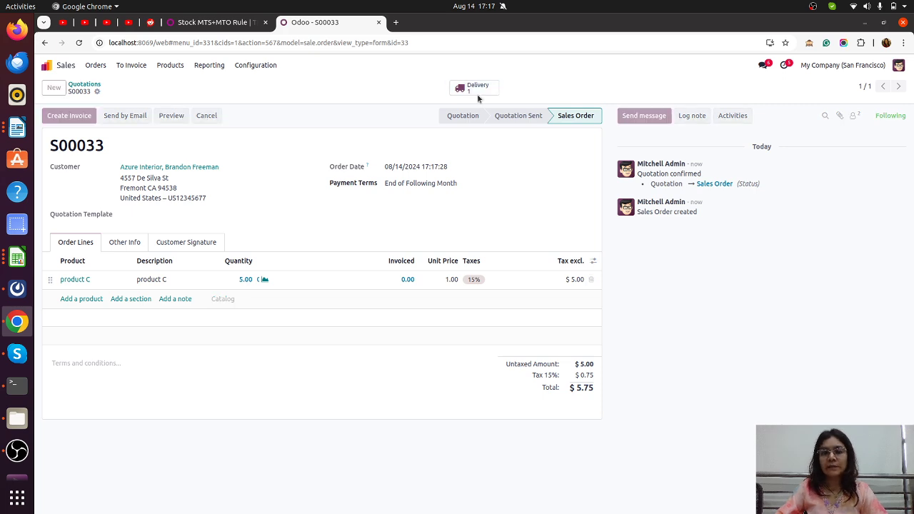
# Validate delivery WH/OUT/00020 and check product C now has 5.00 units on hand.
pyautogui.click(60, 121)
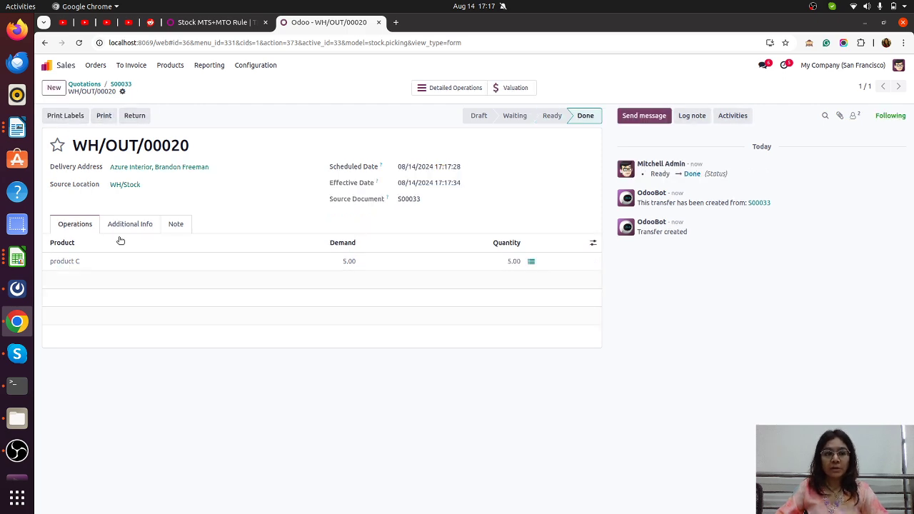
pyautogui.click(64, 264)
pyautogui.click(306, 214)
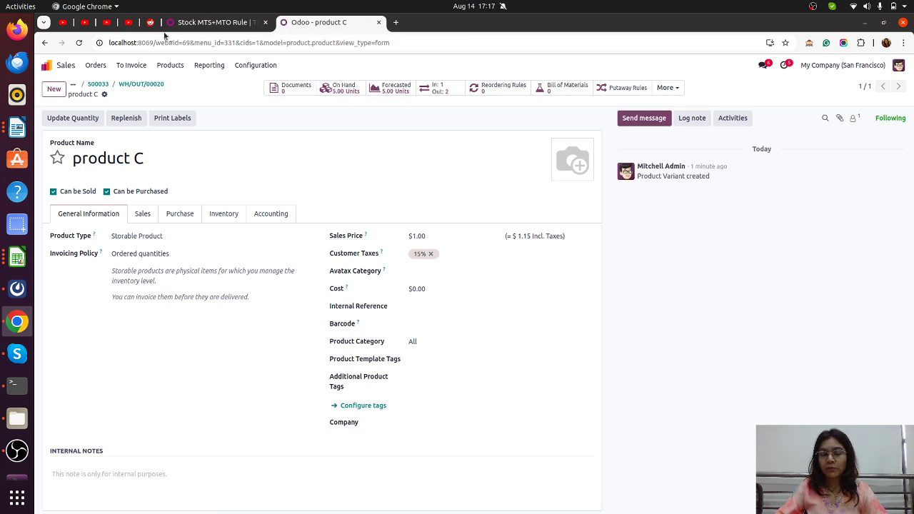
# Go back to the Sales quotations list via the home menu search.
pyautogui.click(48, 66)
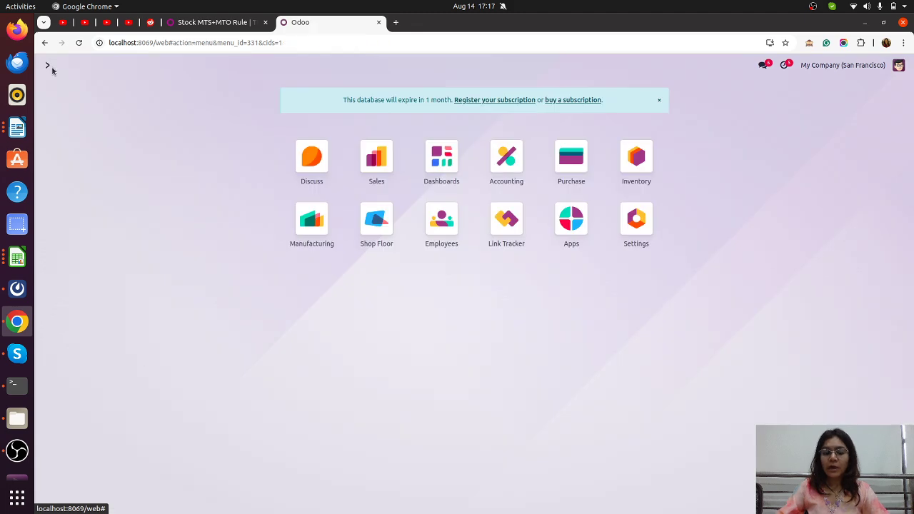
pyautogui.write('sales')
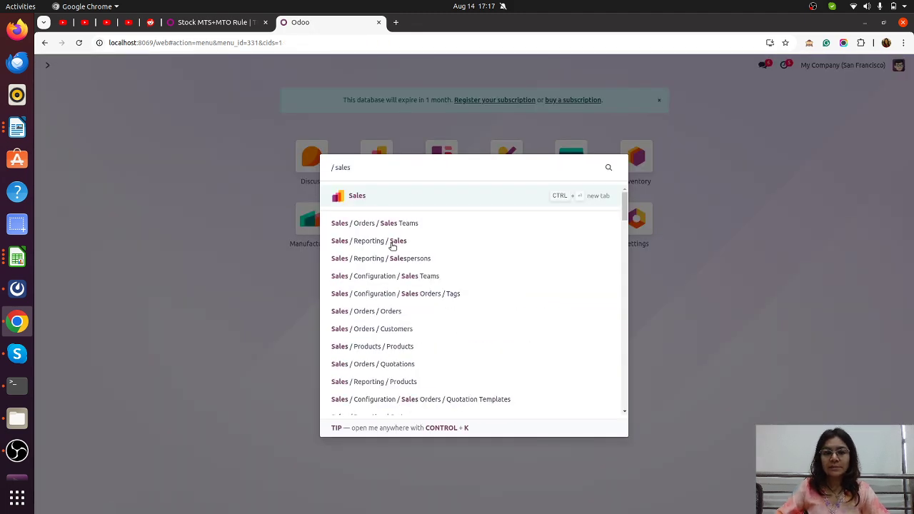
pyautogui.click(360, 196)
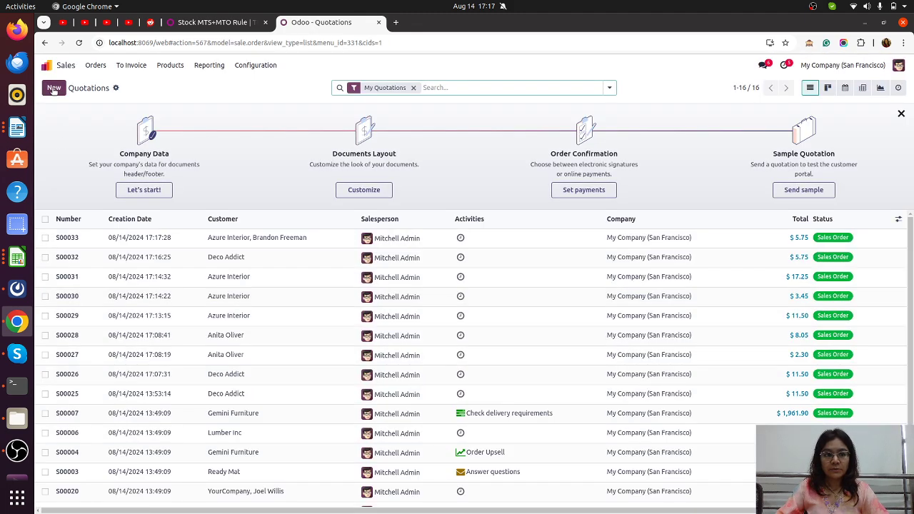
# Duplicate S00033 as S00034, change the product C quantity to 7, and confirm it.
pyautogui.click(164, 244)
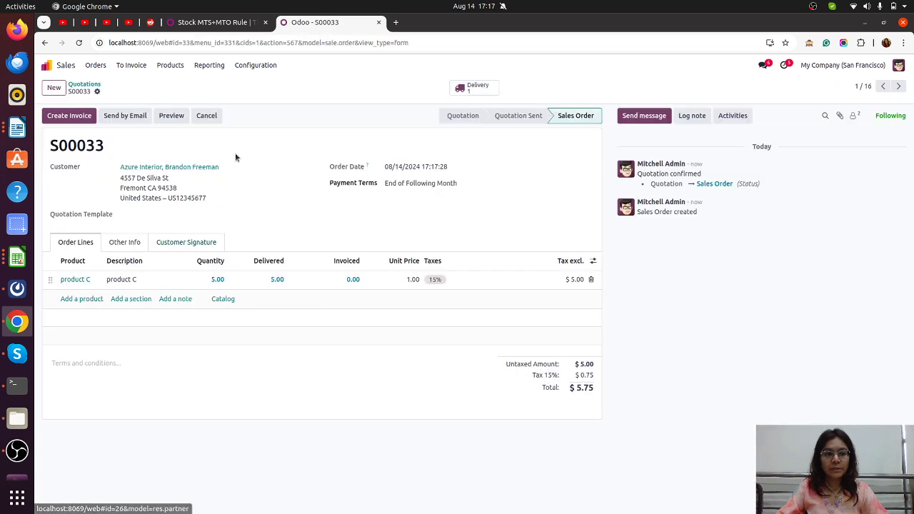
pyautogui.click(98, 91)
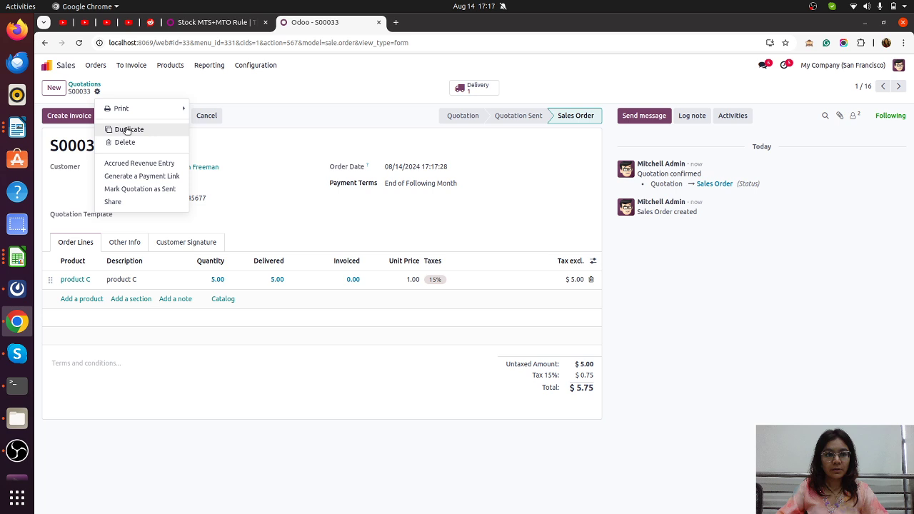
pyautogui.click(125, 129)
pyautogui.click(266, 282)
pyautogui.write('7')
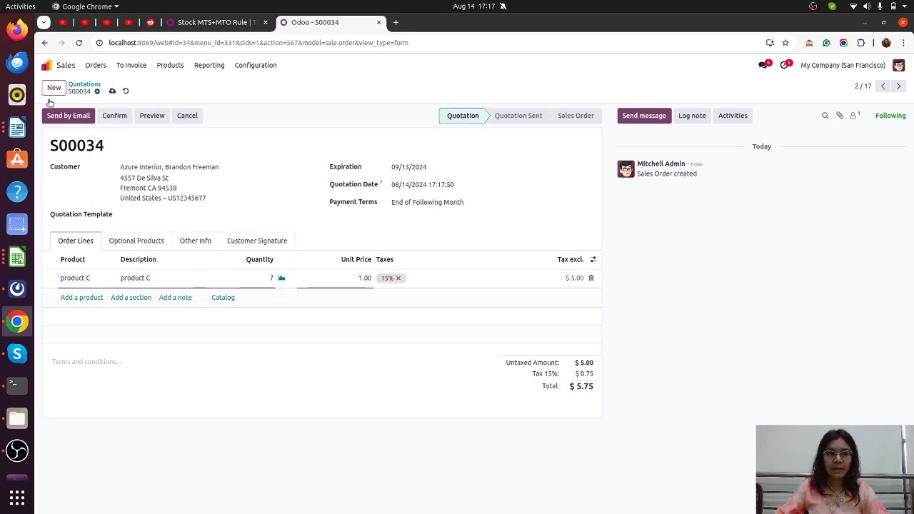
pyautogui.click(120, 118)
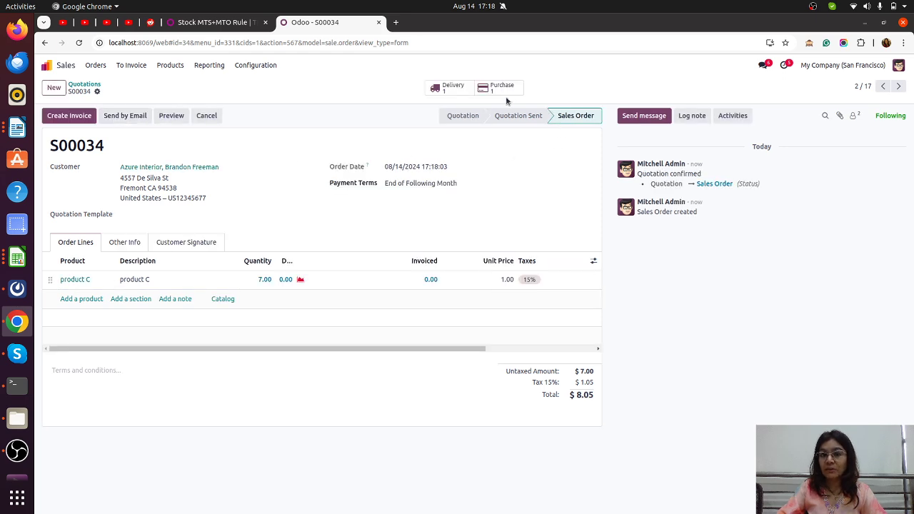
# Confirm RFQ P00015 for the 2-unit product C shortfall from S00034.
pyautogui.click(501, 88)
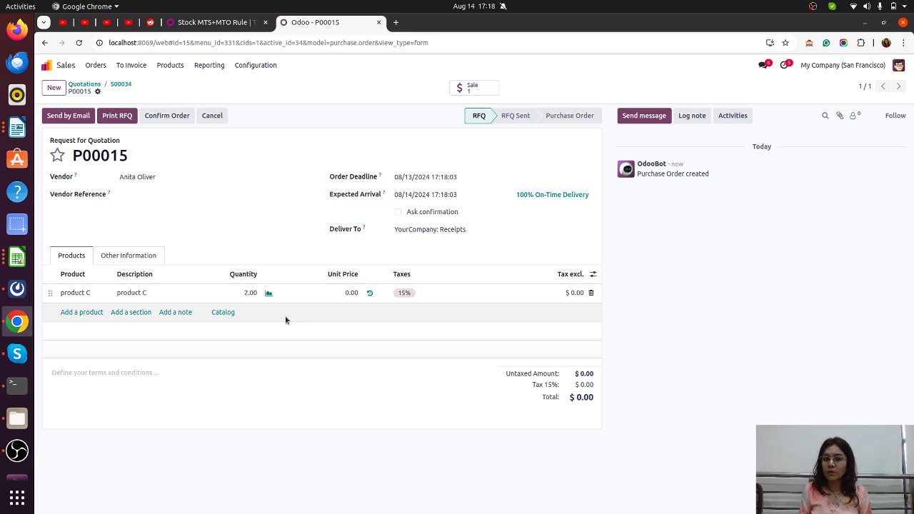
pyautogui.click(163, 116)
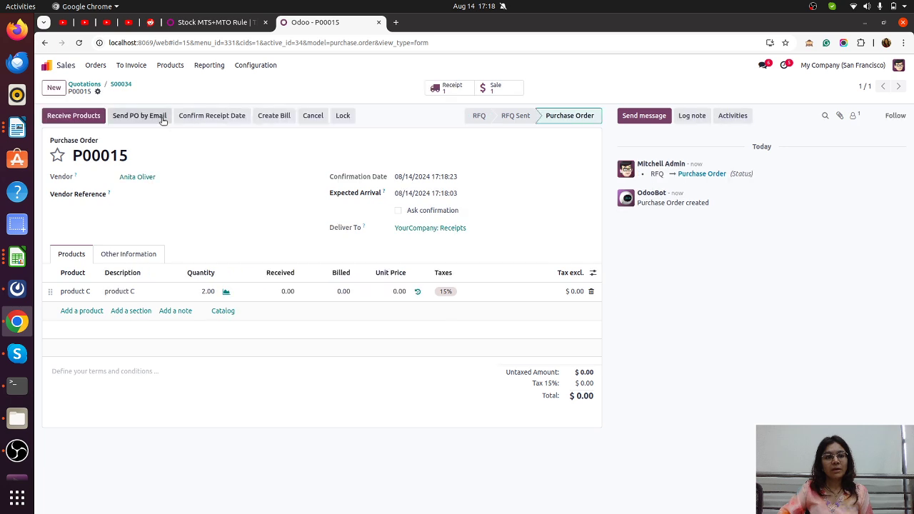